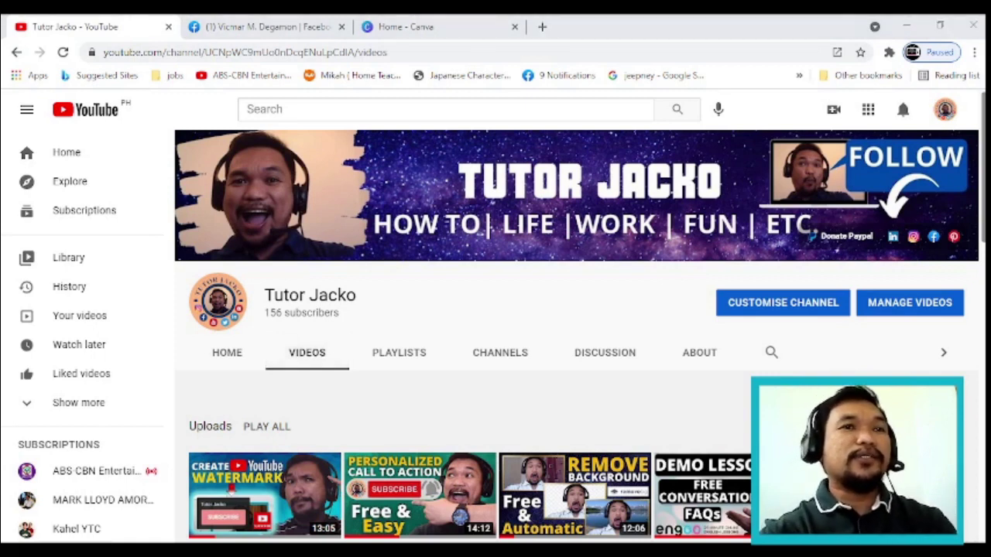
- Switch to Canva and open the list of design types for a new design
left_click(310, 356)
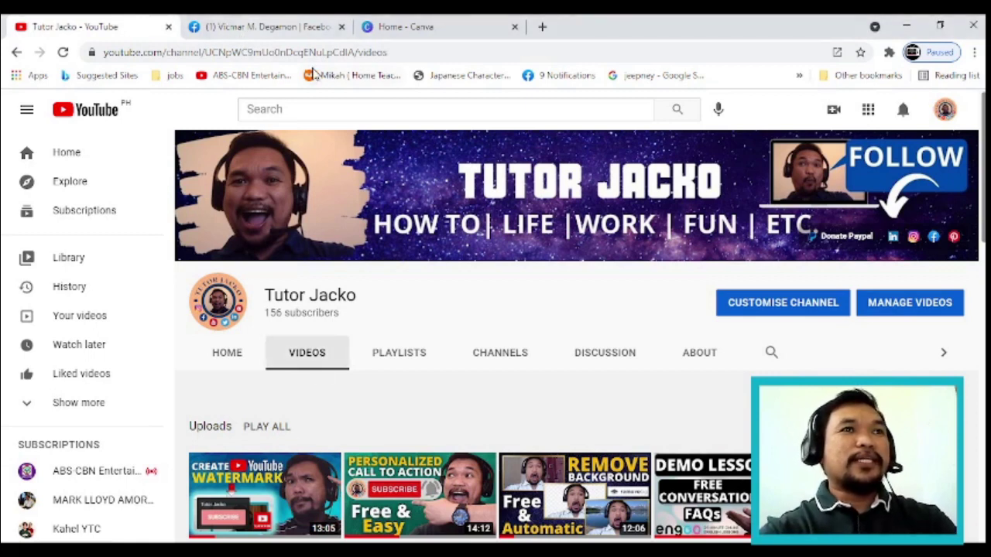
left_click(433, 29)
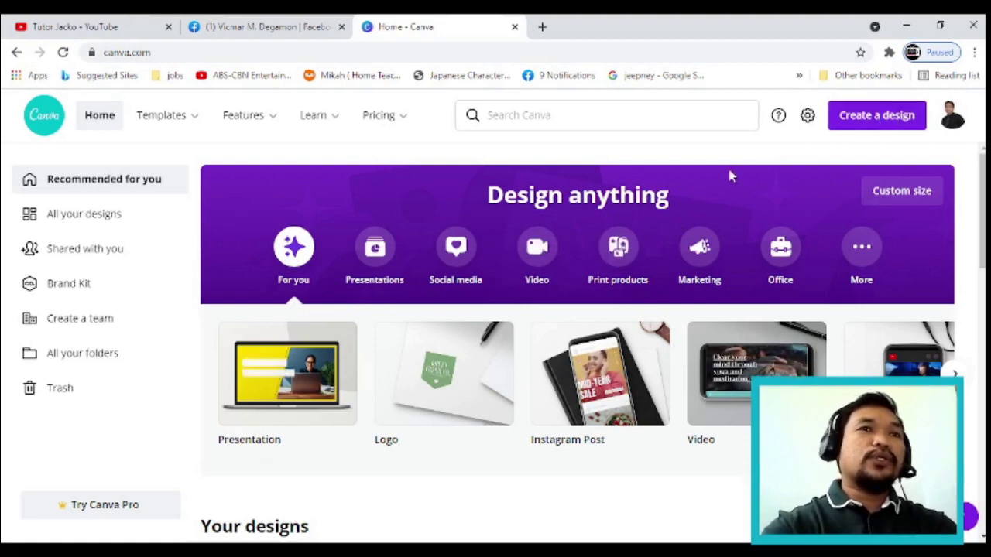
left_click(872, 126)
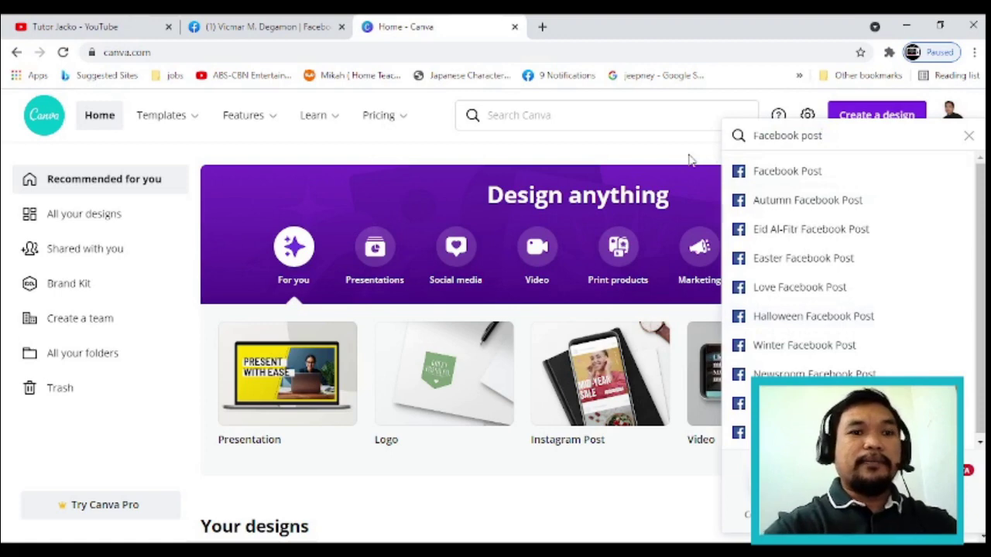
- Replace the design type search term with "instagram" to look at the available Instagram formats
key("BackSpace")
key("BackSpace")
key("BackSpace")
key("BackSpace")
key("BackSpace")
key("BackSpace")
key("BackSpace")
key("BackSpace")
key("BackSpace")
key("BackSpace")
key("BackSpace")
key("BackSpace")
key("BackSpace")
type("Instagram")
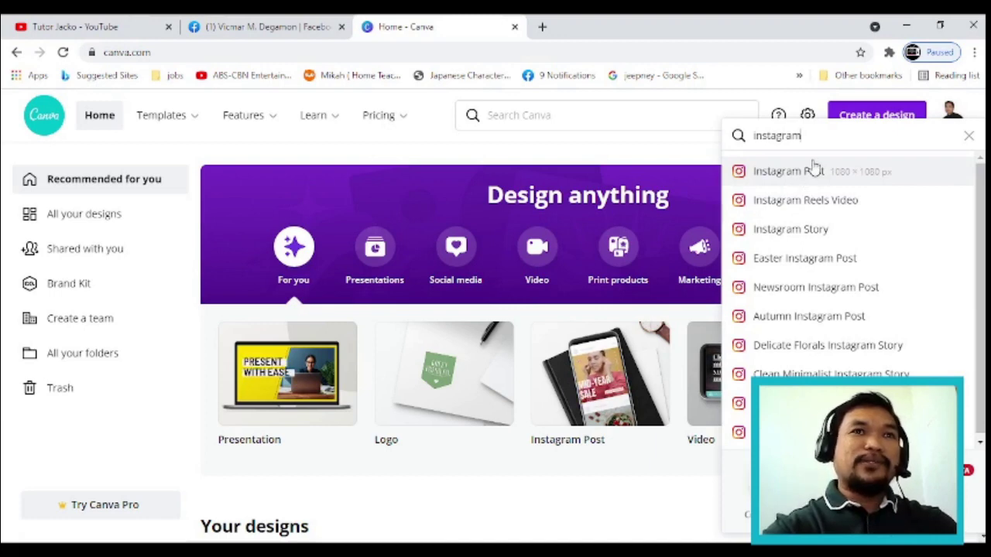
- Search the design types for "pinterest" and for "youtube" to look at their available formats
left_click_drag(813, 141, 736, 142)
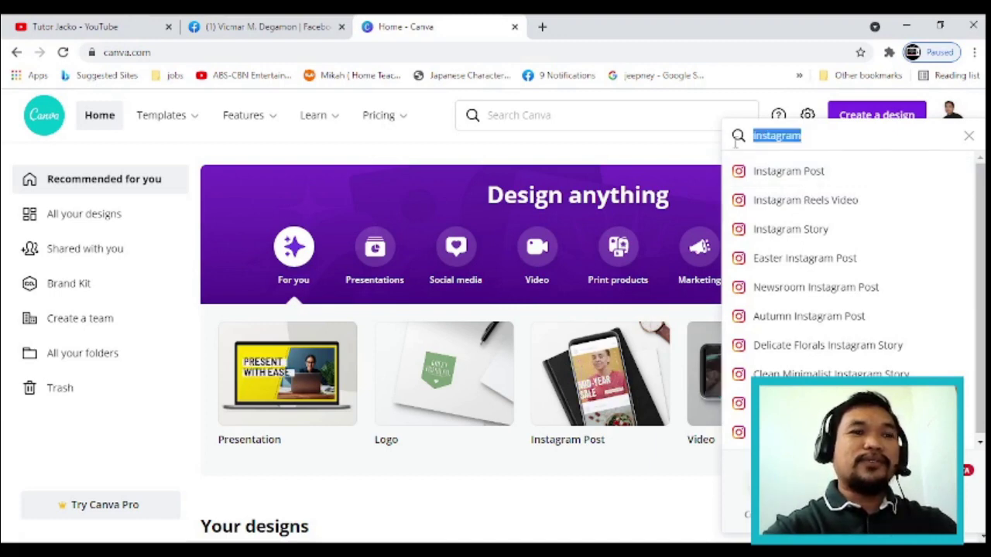
type("pinterest")
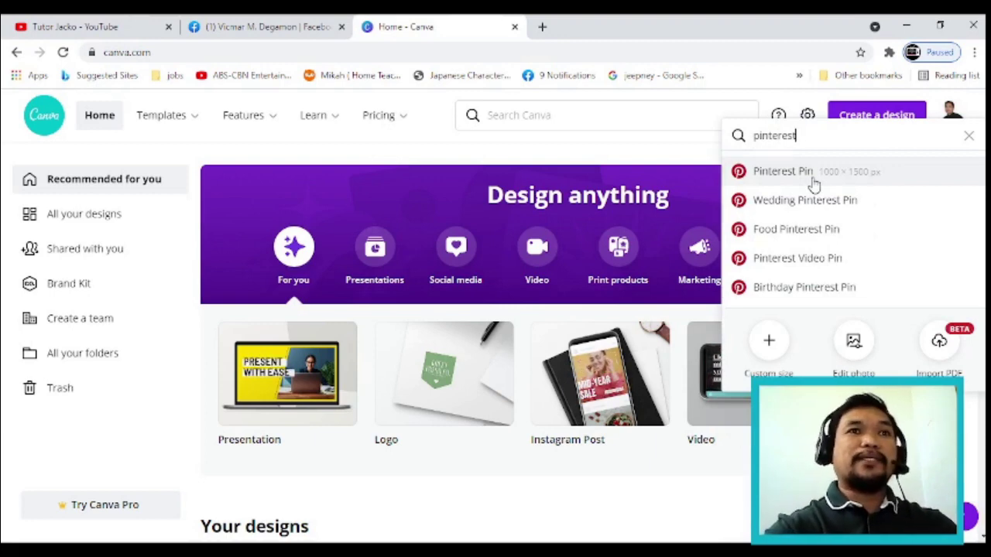
key("BackSpace")
key("BackSpace")
key("BackSpace")
key("BackSpace")
key("BackSpace")
key("BackSpace")
key("BackSpace")
key("BackSpace")
key("BackSpace")
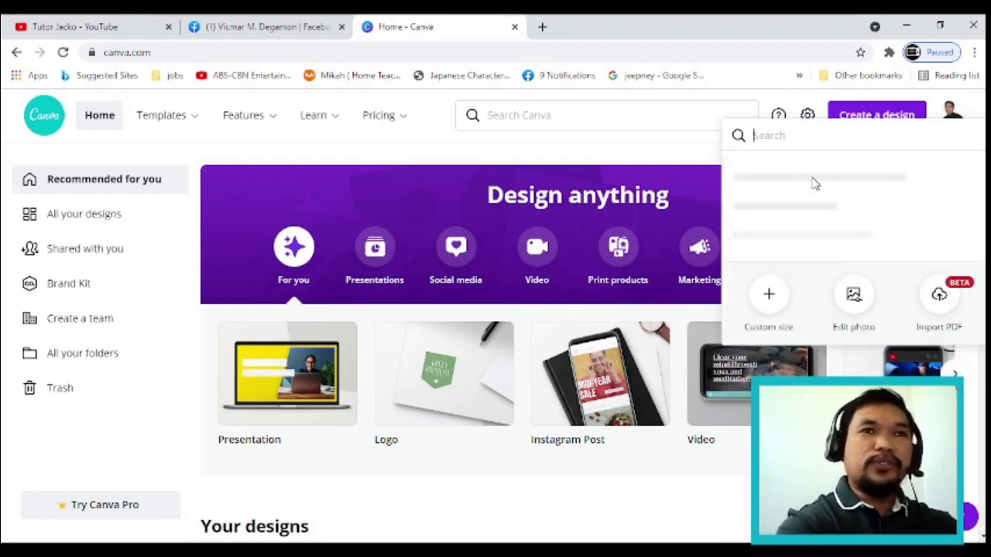
type("youtube")
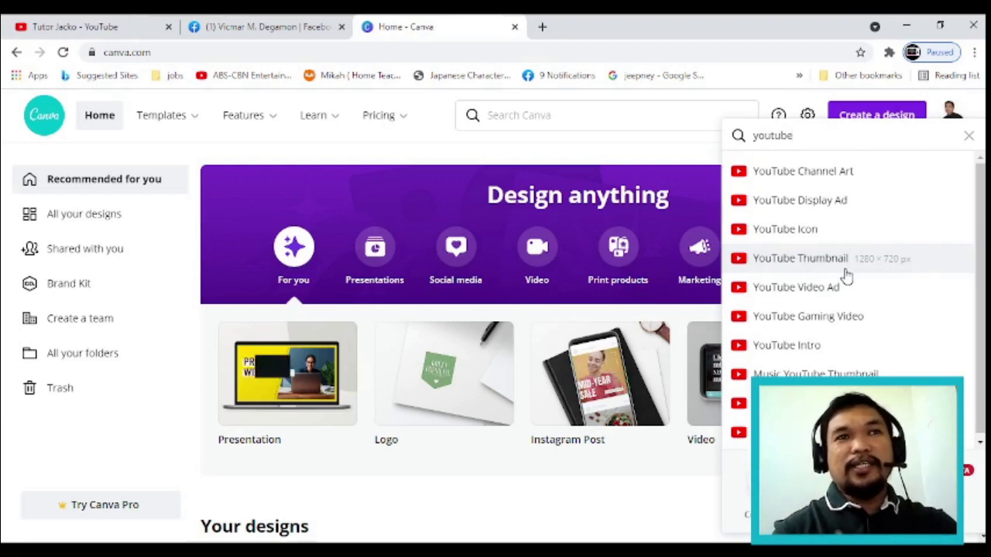
- Search the design types for "facebook" and create a blank Facebook Post design
key("BackSpace")
key("BackSpace")
key("BackSpace")
key("BackSpace")
key("BackSpace")
key("BackSpace")
key("BackSpace")
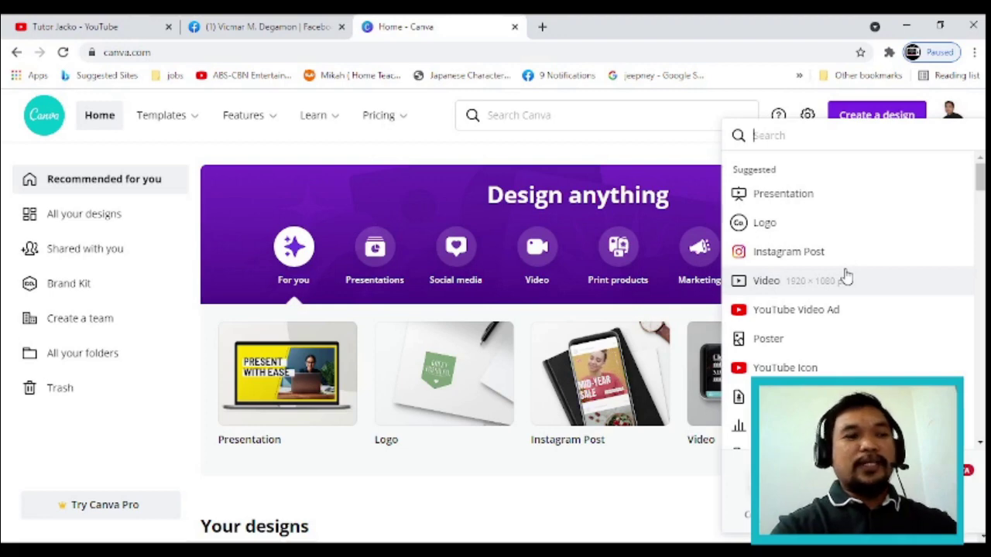
type("facebook")
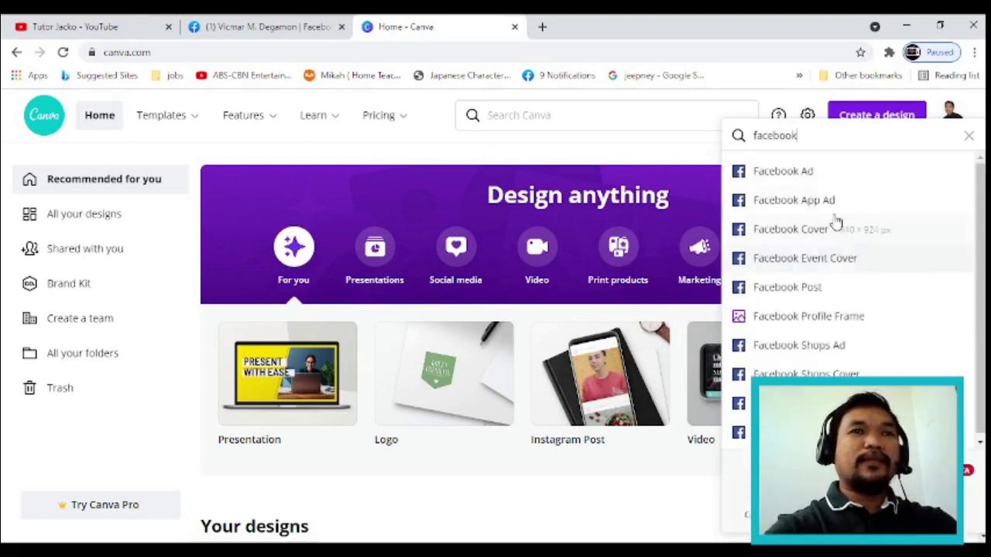
left_click(809, 299)
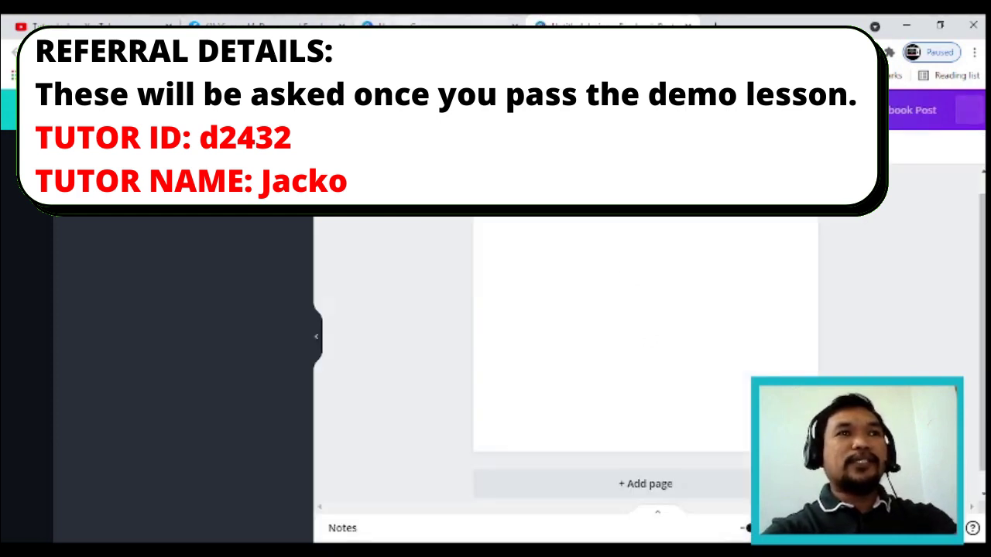
left_click(421, 22)
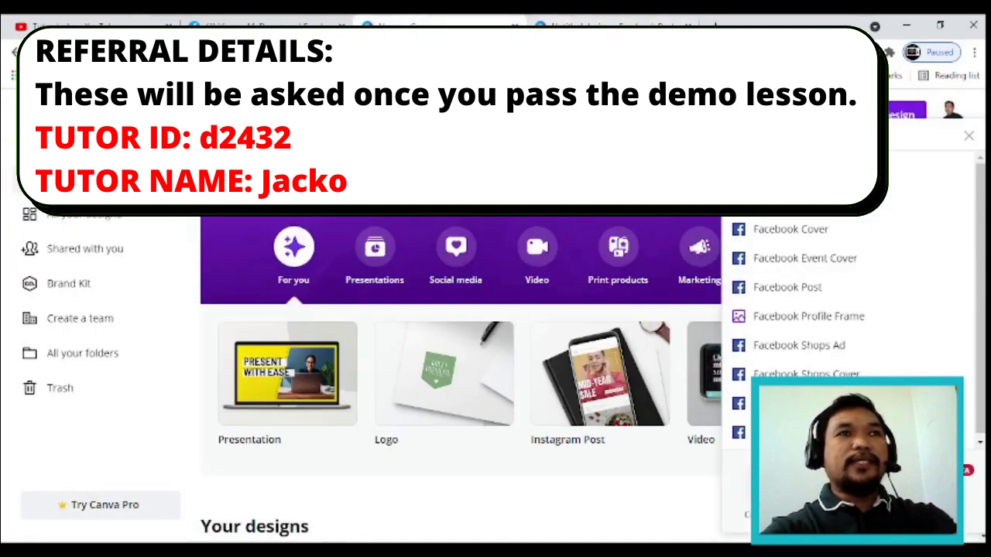
key("ctrl+Tab")
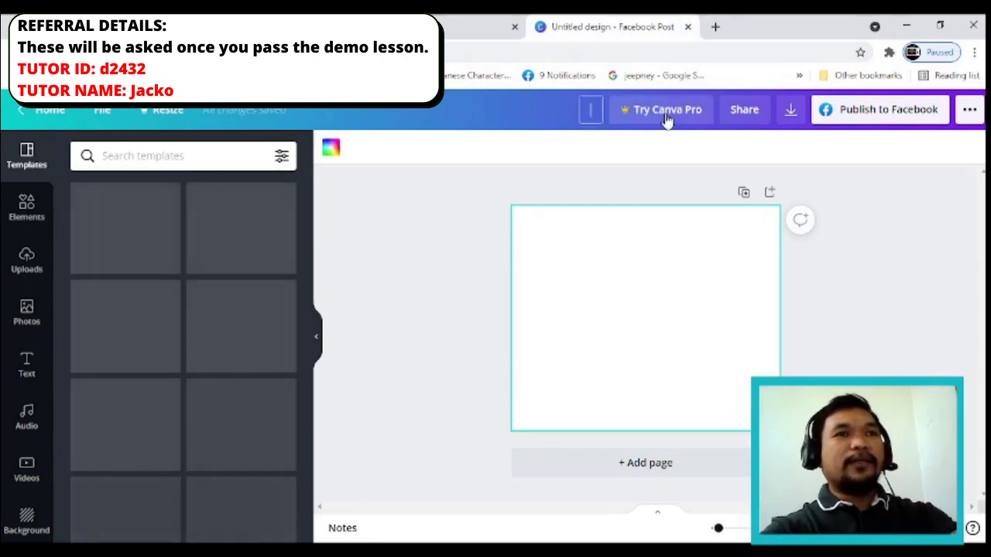
- Rename the untitled design as "Engoo FB post"
type("Fae")
key("BackSpace")
key("BackSpace")
type("ngoo")
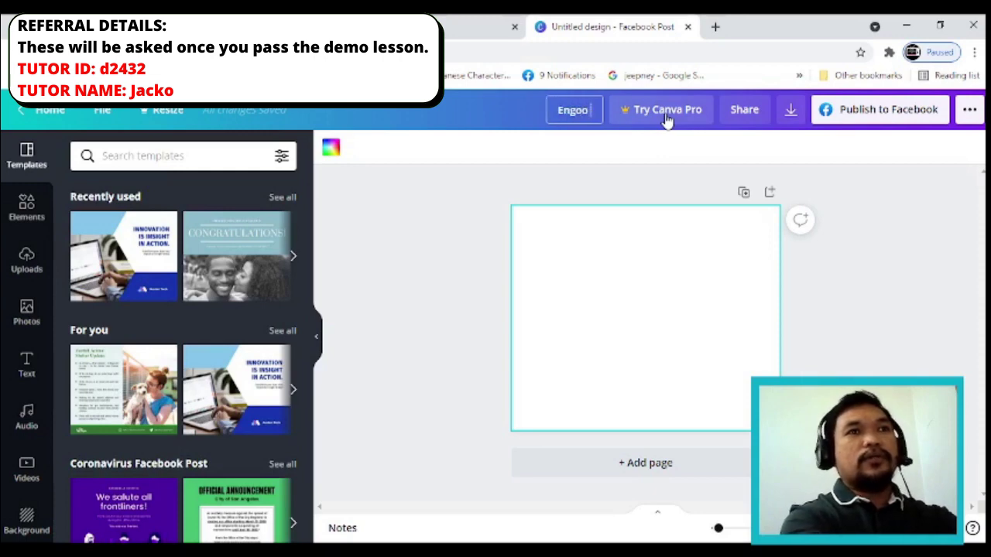
type(" FB post")
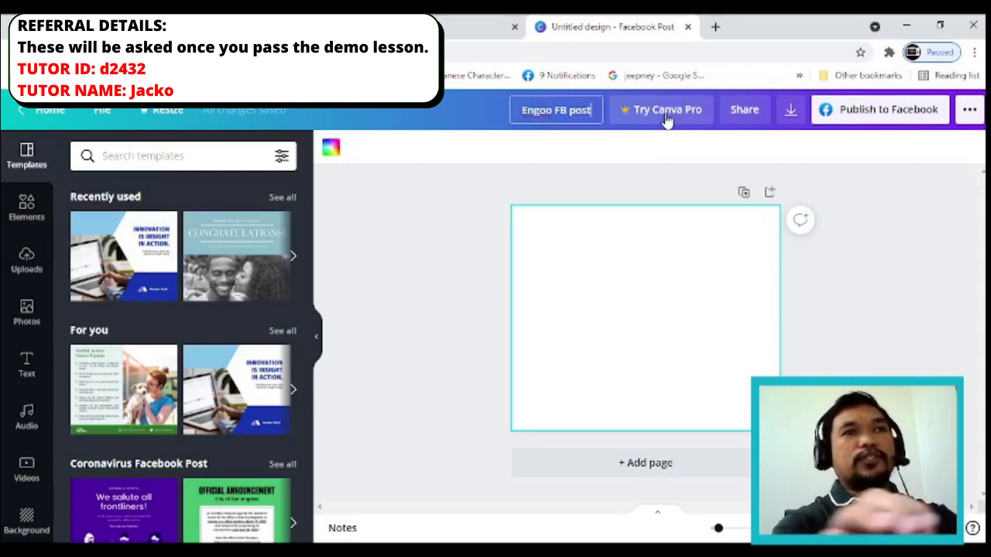
left_click(873, 324)
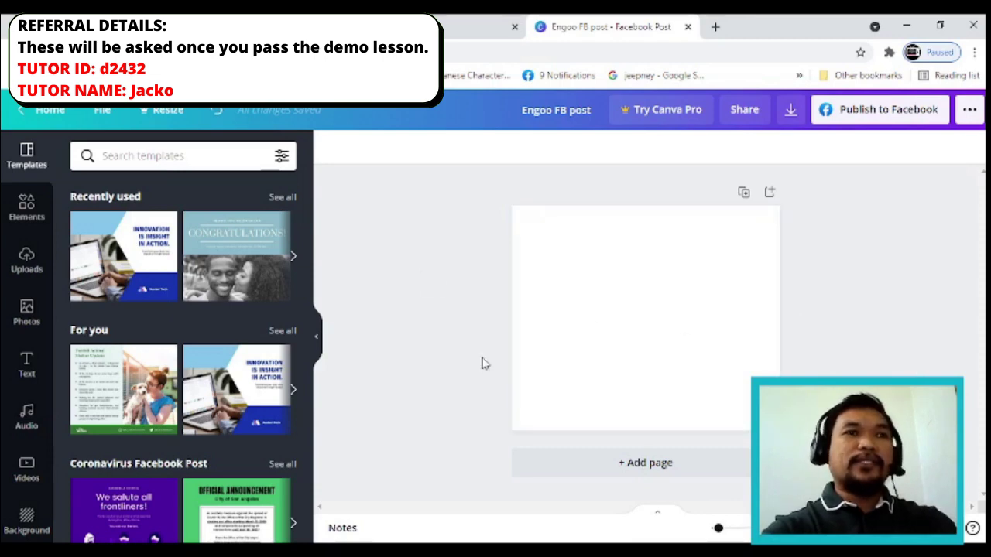
- Browse the Facebook Post templates and apply the recently used "Innovation is insight in action" template to the blank page
left_click(604, 336)
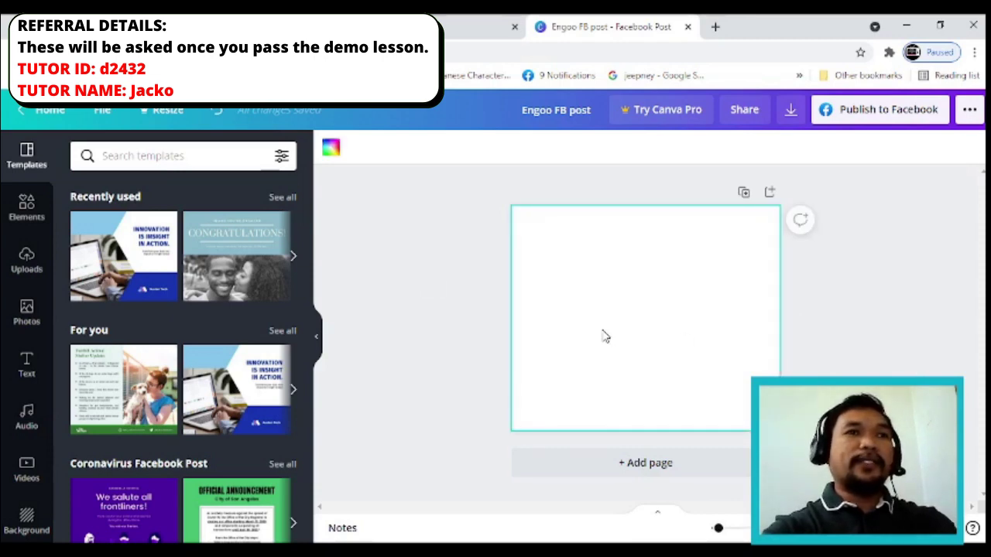
left_click(892, 335)
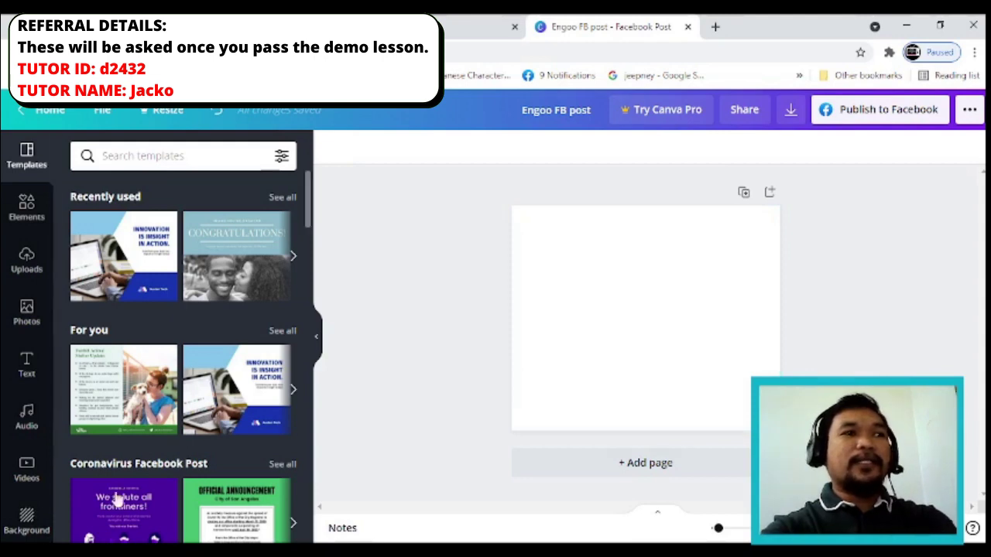
scroll(166, 490, "down", 3)
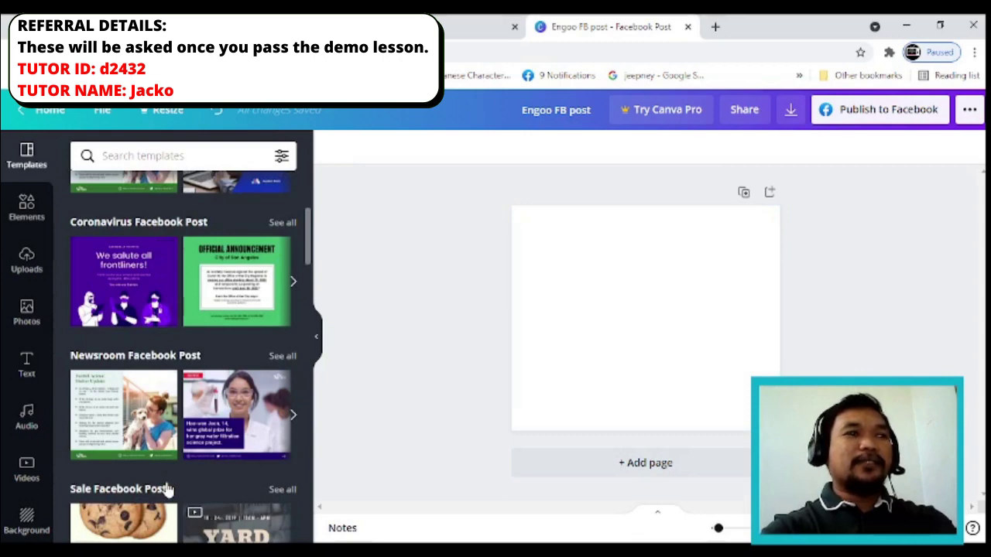
scroll(166, 489, "down", 5)
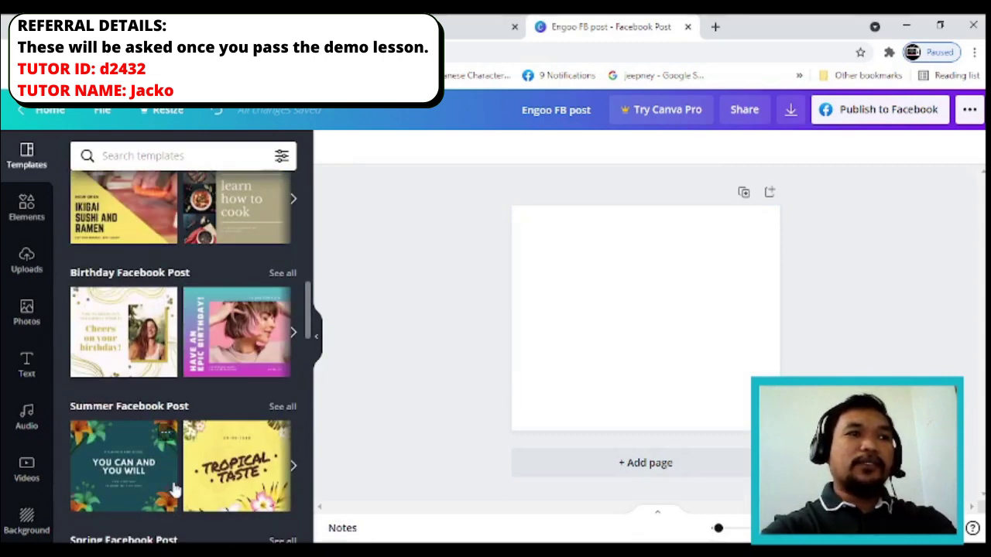
scroll(174, 488, "down", 5)
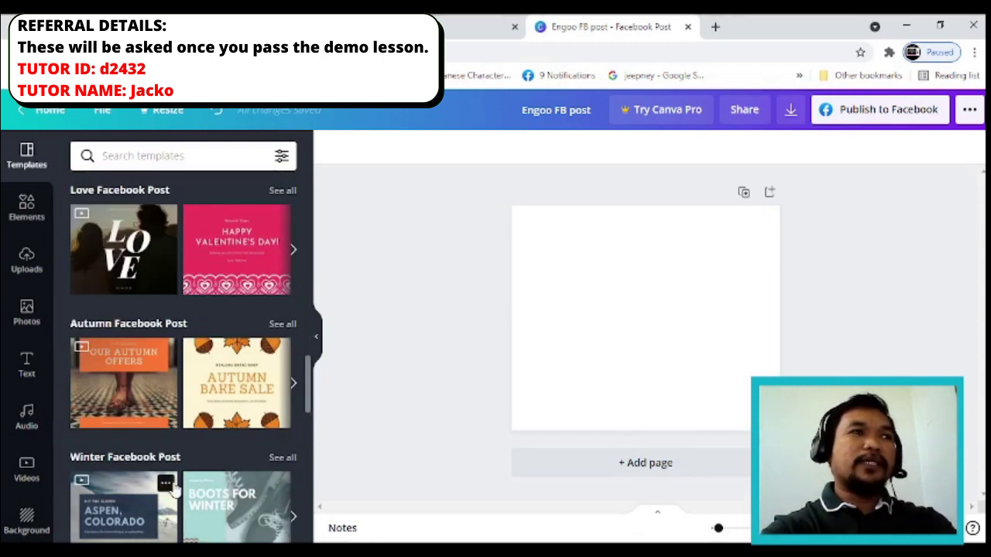
scroll(175, 488, "down", 3)
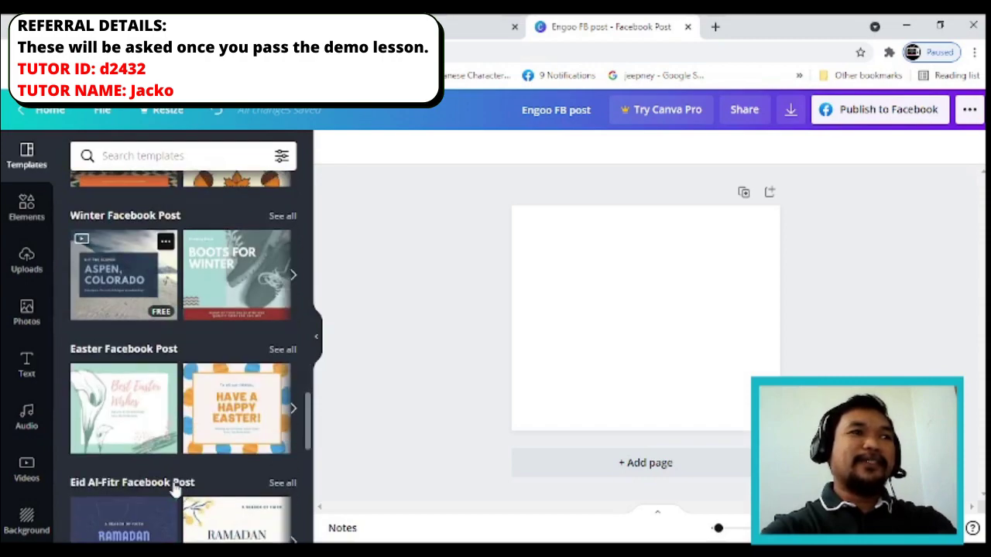
scroll(174, 487, "down", 5)
scroll(174, 488, "up", 15)
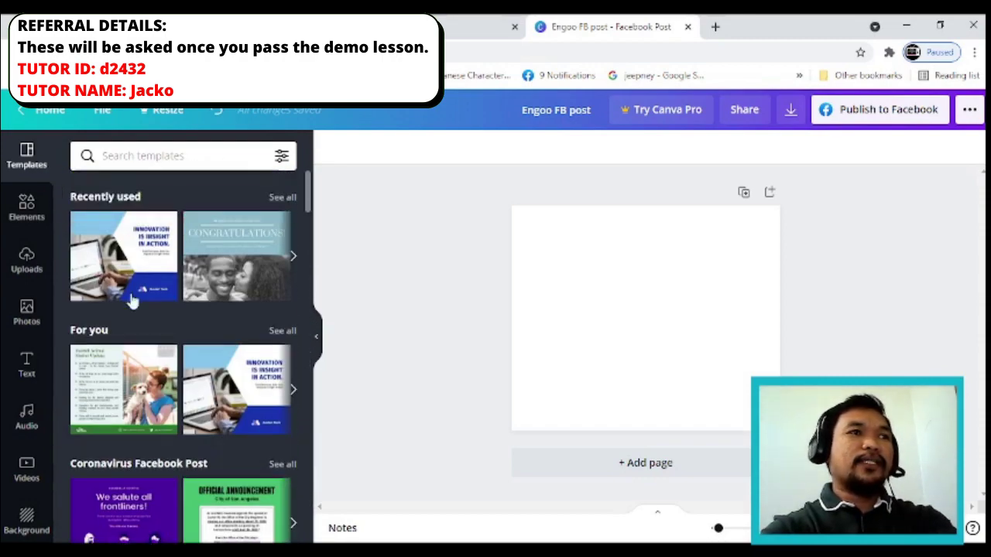
left_click(129, 269)
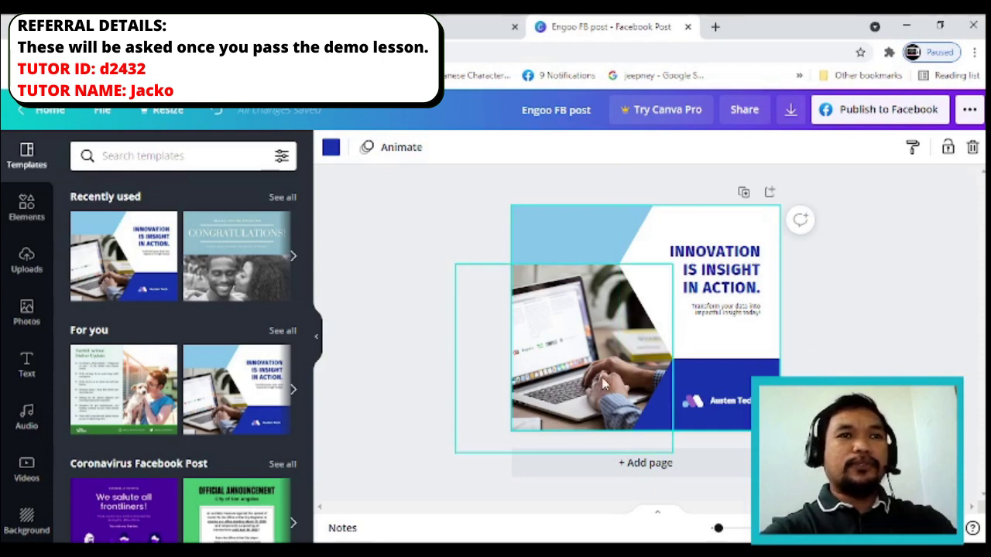
- Delete the Austen Tech company name and its logo symbol from the template's blue area
left_click(735, 409)
key("Delete")
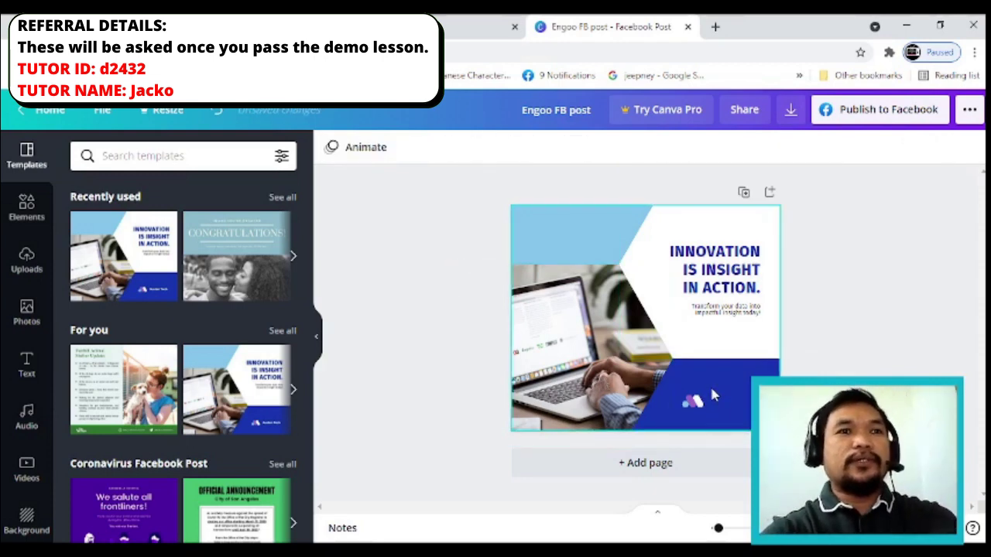
left_click(688, 404)
key("Delete")
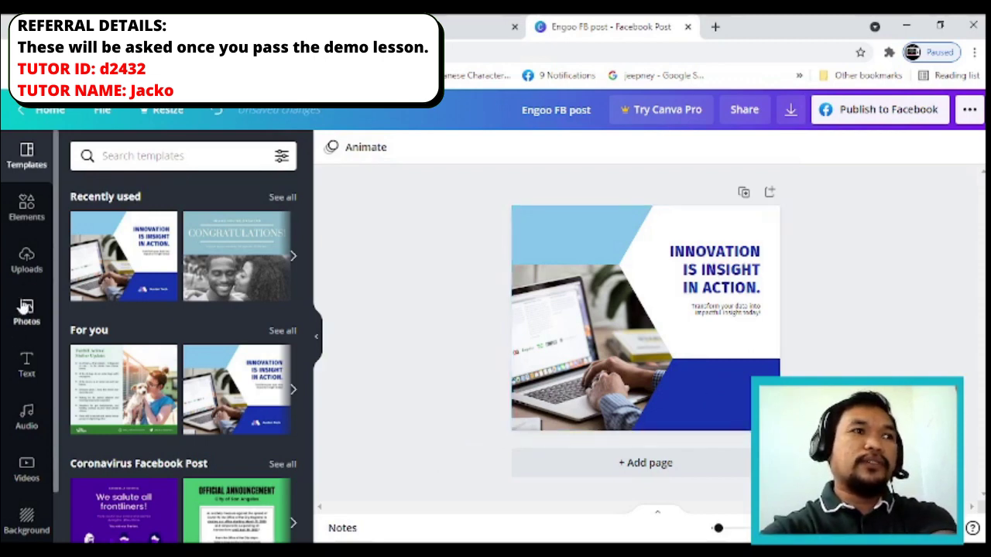
- Replace the dark, wide engoo logo in the blue area with the copied white-background engoo logo image
left_click(26, 260)
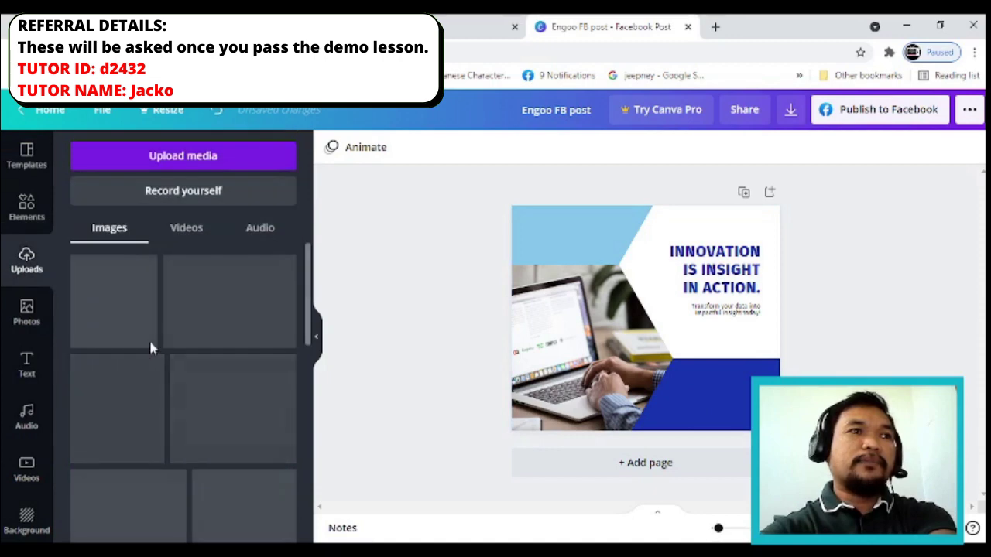
scroll(237, 413, "down", 10)
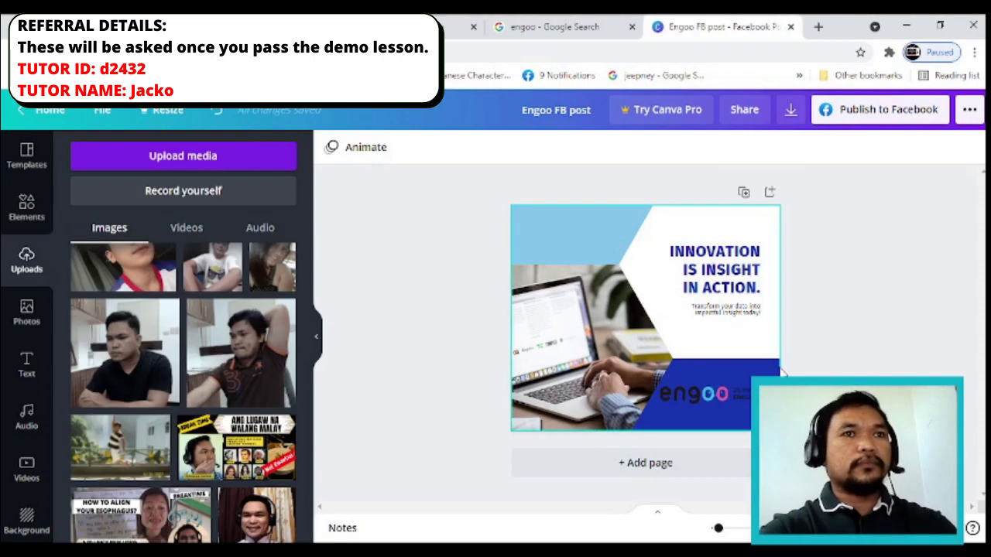
left_click(725, 401)
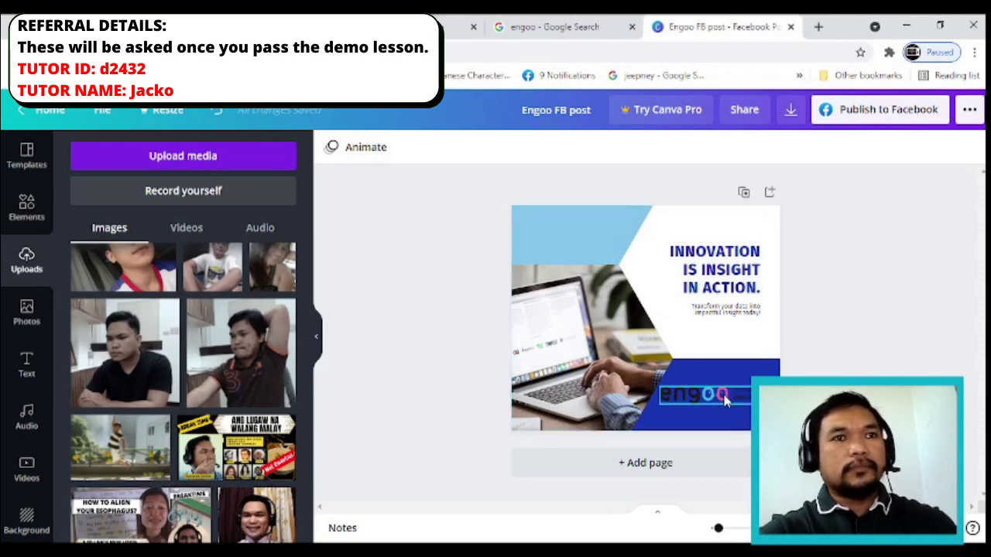
key("Delete")
key("ctrl+v")
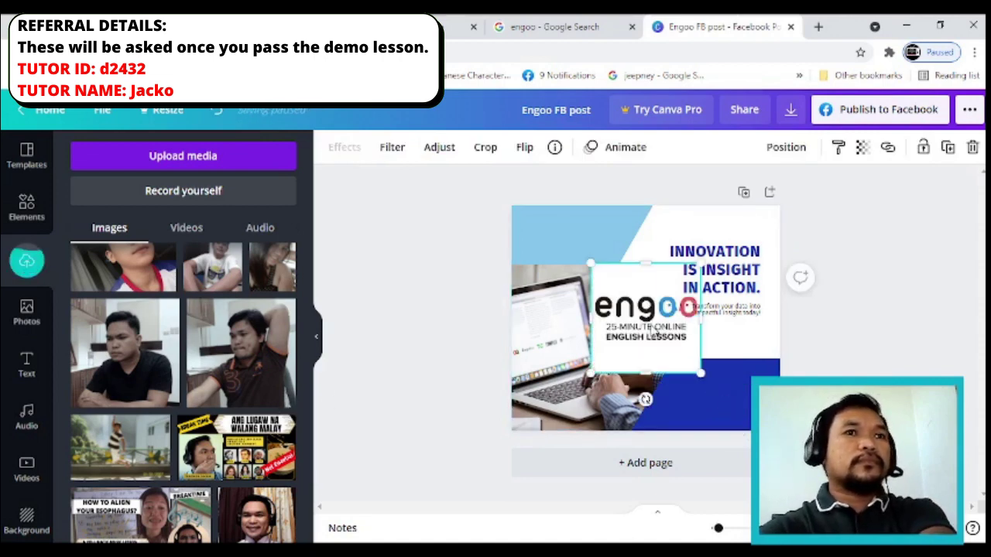
- Crop the empty space above and below the engoo logo and move it onto the blue area
left_click_drag(645, 372, 645, 349)
left_click_drag(647, 263, 646, 288)
left_click_drag(649, 326, 718, 397)
left_click(719, 444)
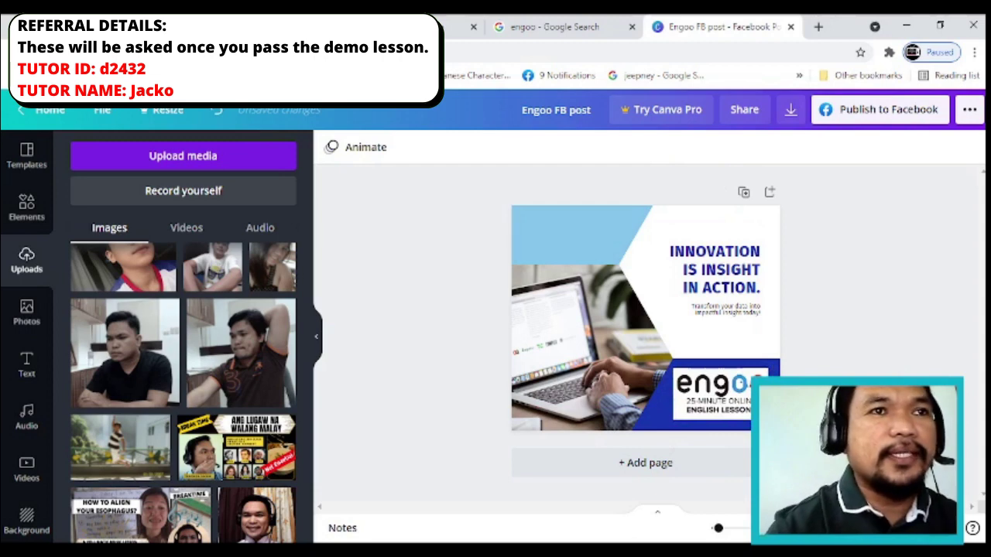
left_click(732, 416)
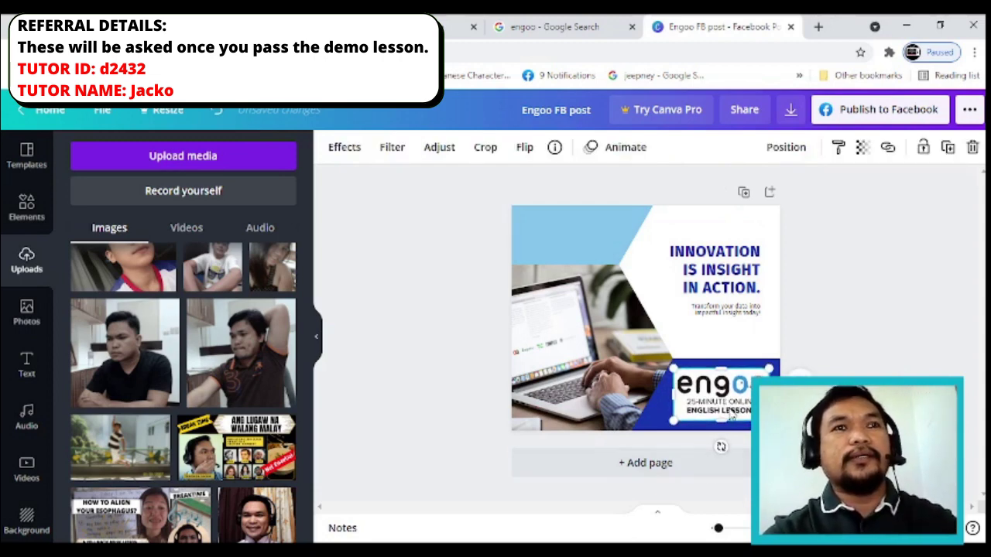
left_click(966, 328)
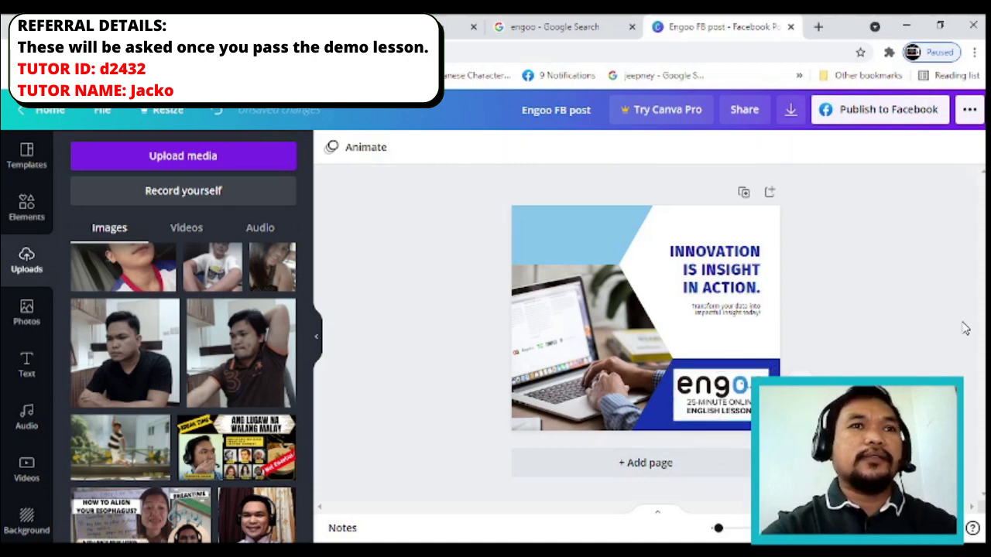
- Replace the "INNOVATION IS INSIGHT IN ACTION." headline with the bulleted lines "NO INTERVIEW", "NO DEGREE NEEDED" and "NO EXPERIECE REQUIRES."
left_click(735, 286)
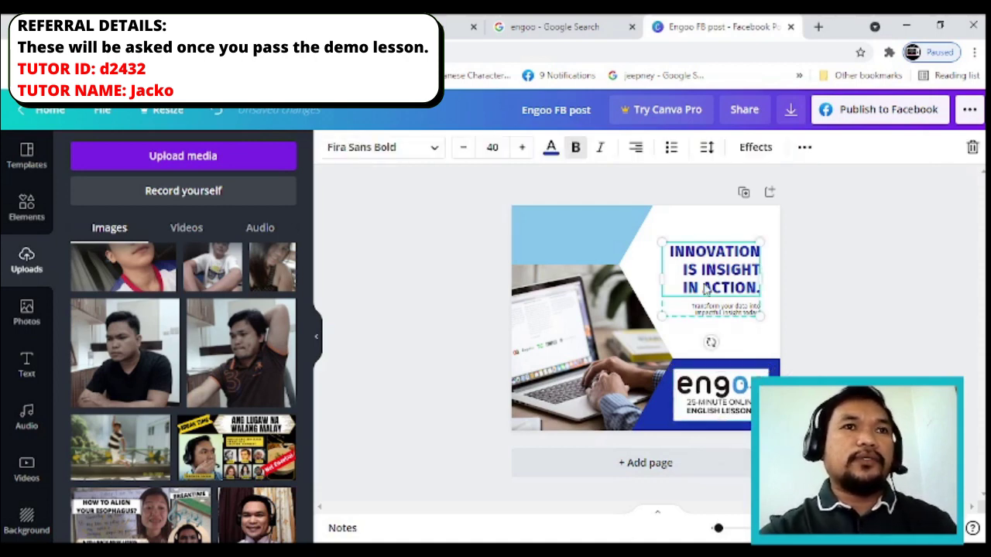
double_click(708, 287)
left_click(710, 250)
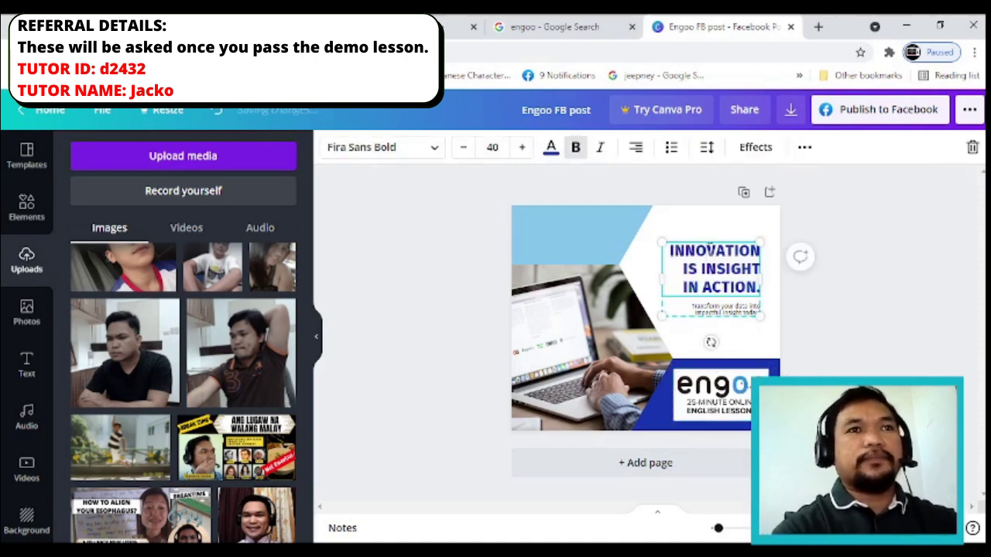
key("Delete")
key("Delete")
key("Delete")
key("Delete")
key("Delete")
key("Delete")
key("Delete")
key("Delete")
key("Delete")
key("Delete")
key("Delete")
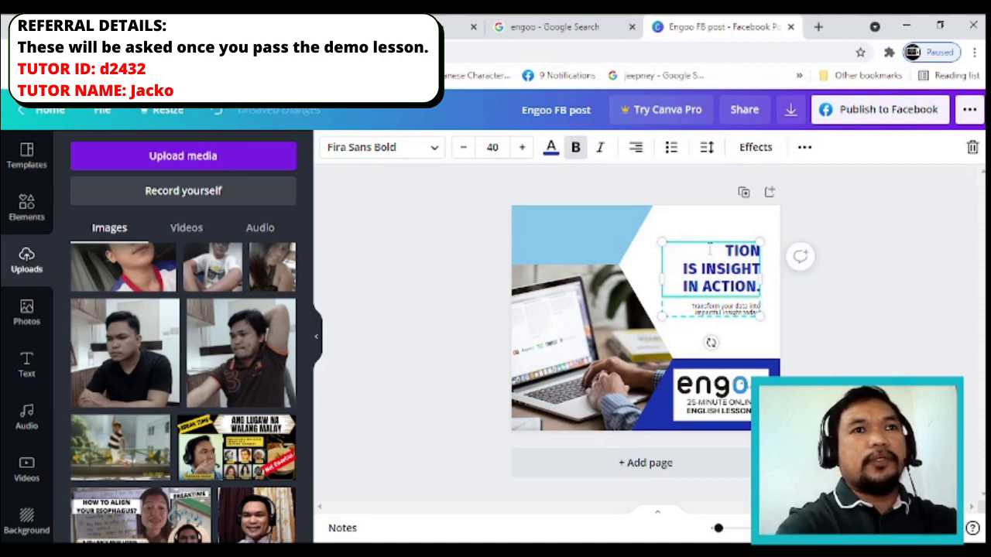
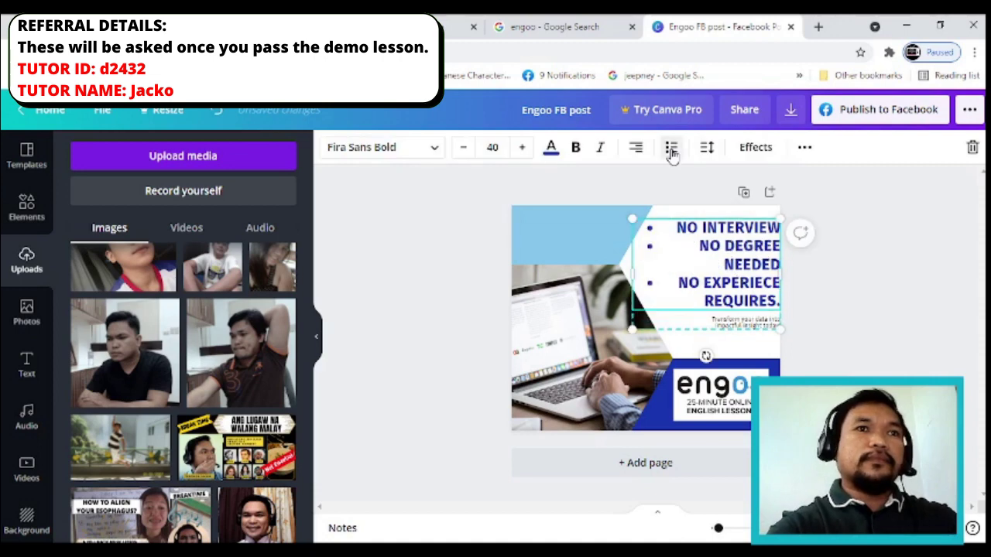
- Left-align the bulleted list and delete the small "Transform your data into impactful insight today!" tagline below it
left_click(635, 149)
left_click(844, 305)
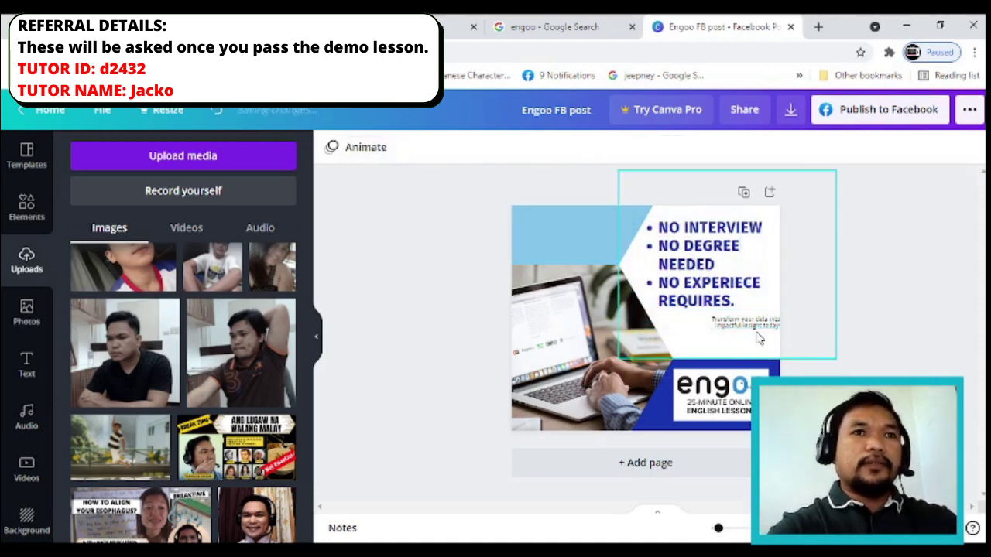
left_click(739, 324)
key("Delete")
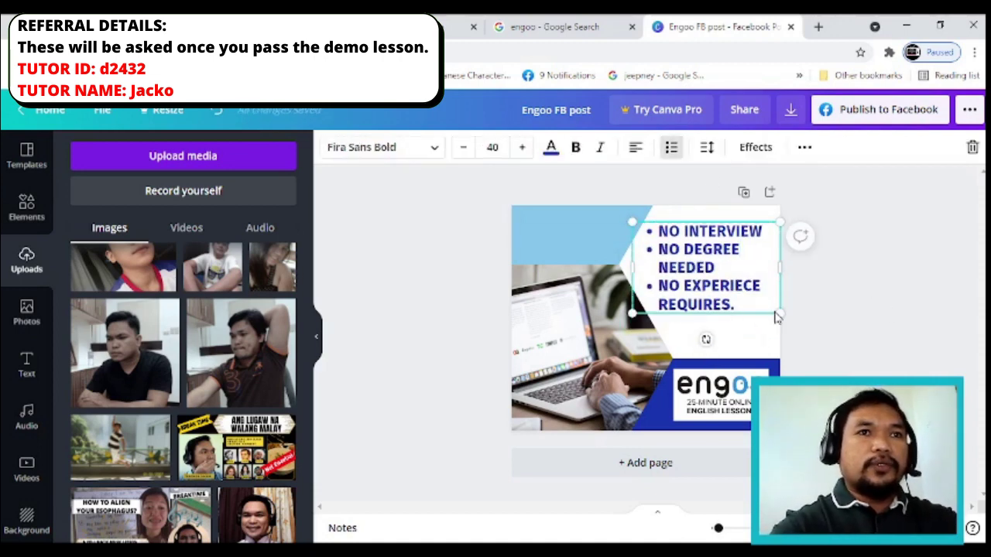
- Enlarge the bulleted list to font size 43.5 and shift it slightly down within the white area
left_click_drag(777, 317, 798, 323)
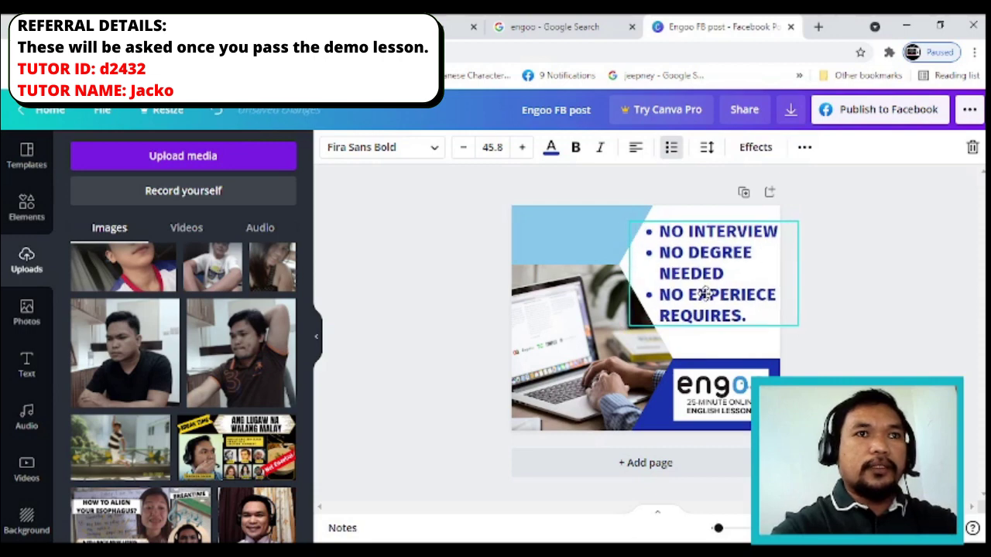
left_click(861, 333)
left_click(794, 319)
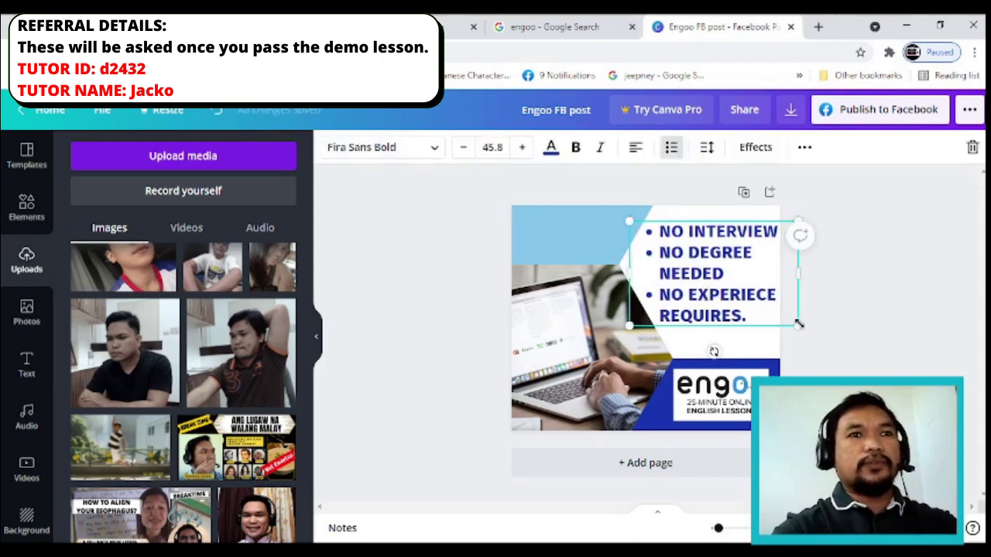
left_click_drag(798, 323, 789, 321)
left_click_drag(670, 283, 673, 289)
- Change the last word of the bulleted list to "REQUIRED" without a full stop
left_click(690, 340)
left_click(743, 320)
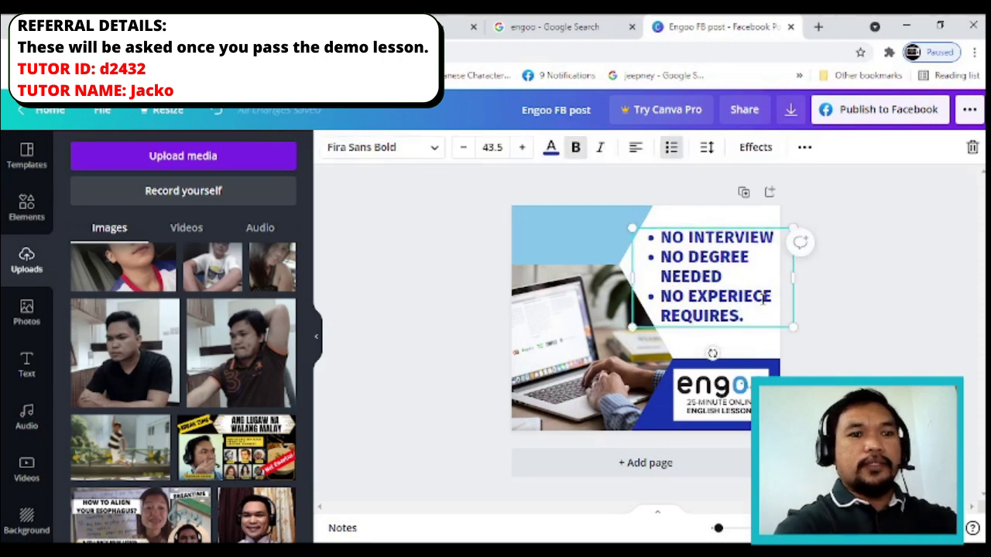
left_click(873, 341)
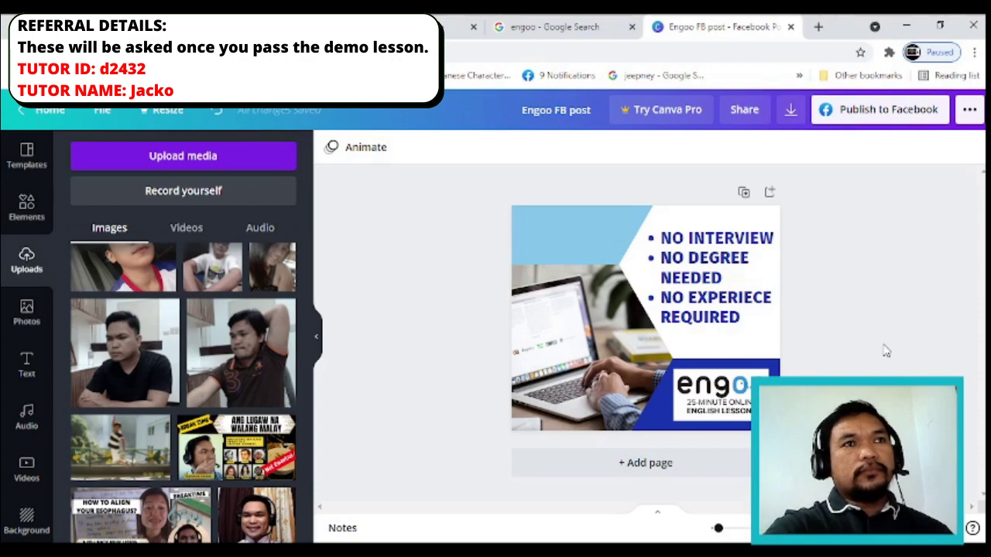
- Search Google Images for "no degree needed" and return to the Engoo FB post design in Canva
left_click(559, 27)
left_click_drag(179, 110, 76, 129)
type("no degree need")
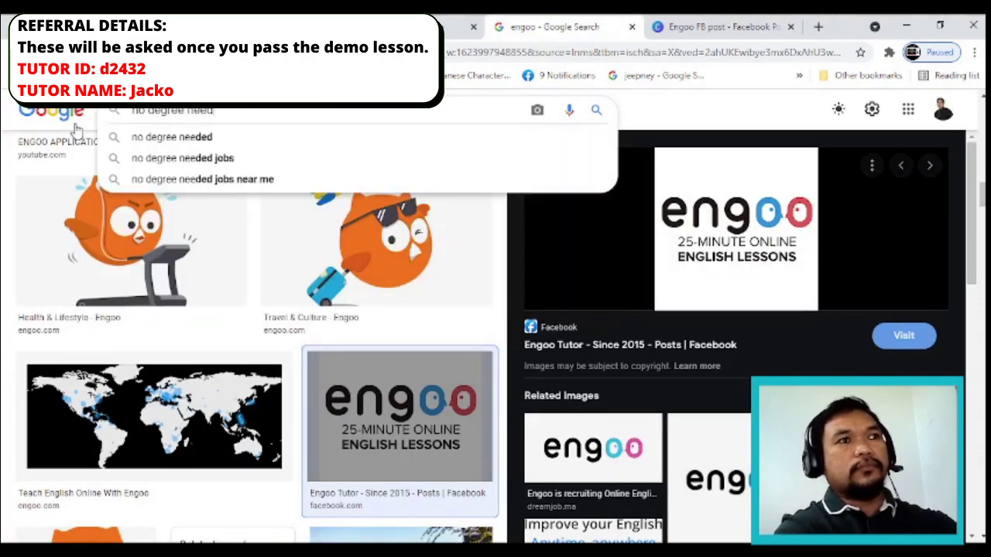
type("ed")
key("Return")
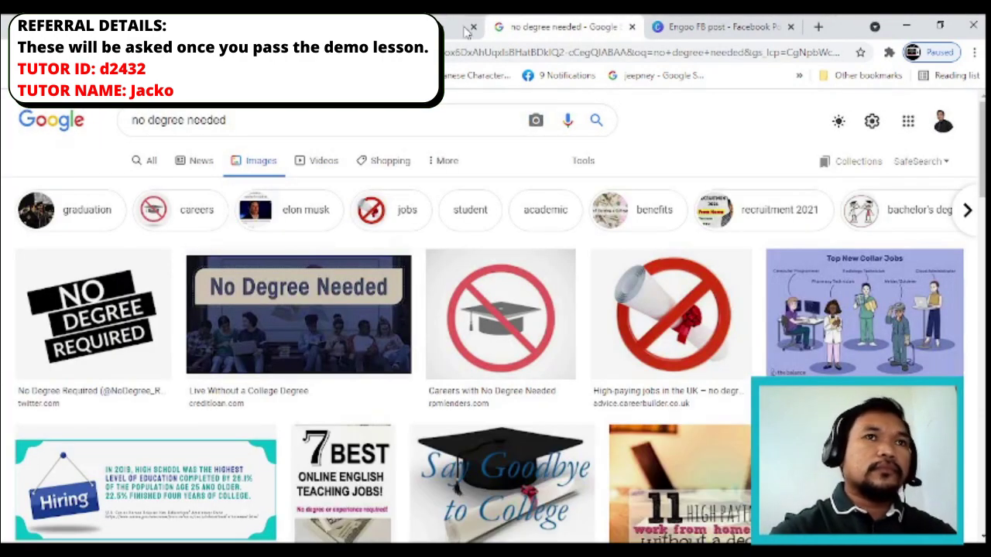
left_click(720, 27)
left_click(770, 293)
left_click(925, 280)
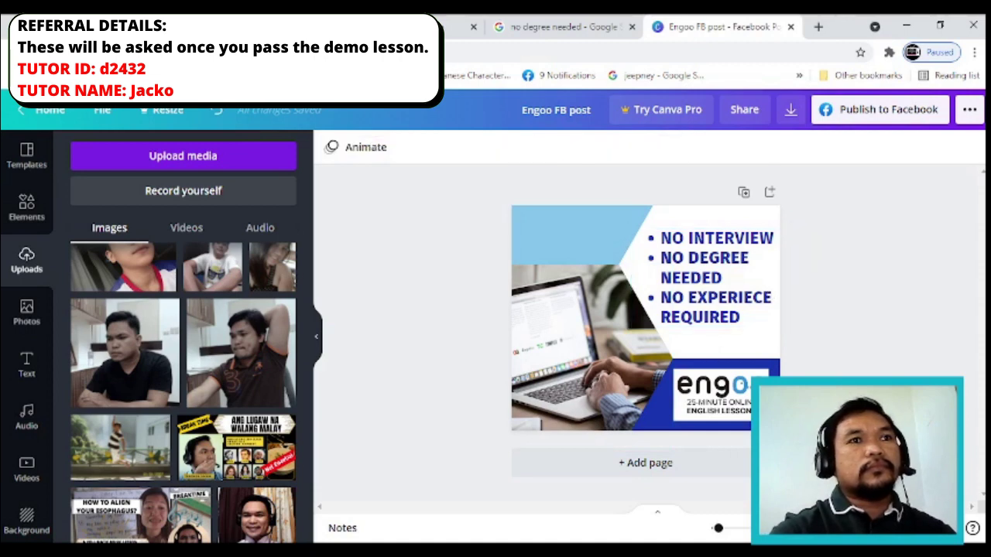
left_click(723, 315)
left_click(880, 298)
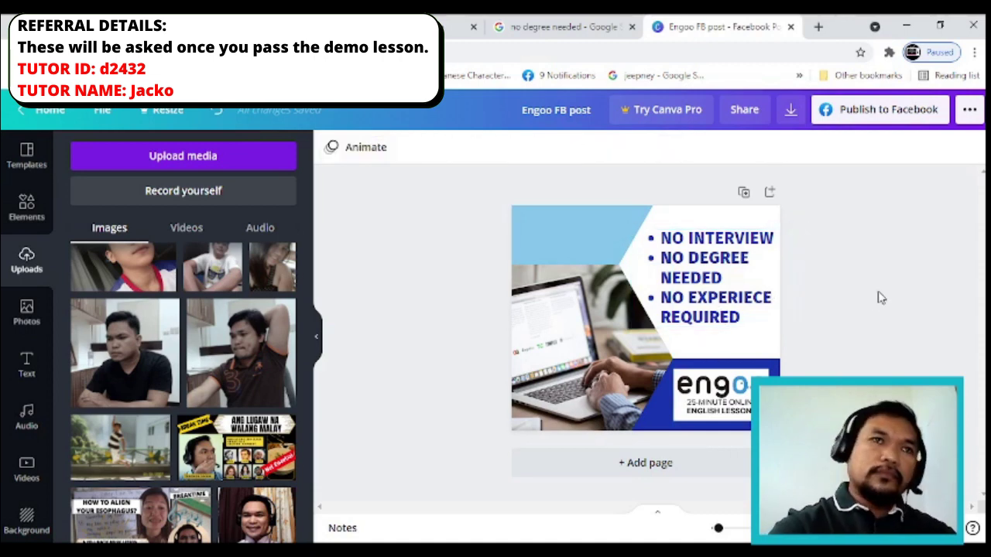
- Add a heading to the page reading "BE AN ONLINE ENGLISH TEACHER NOW"
left_click(579, 239)
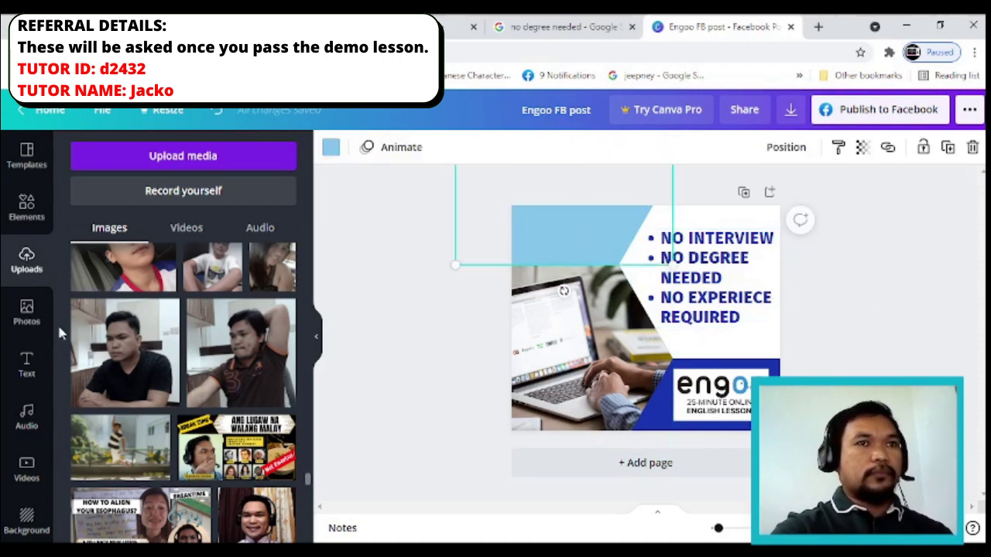
left_click(26, 363)
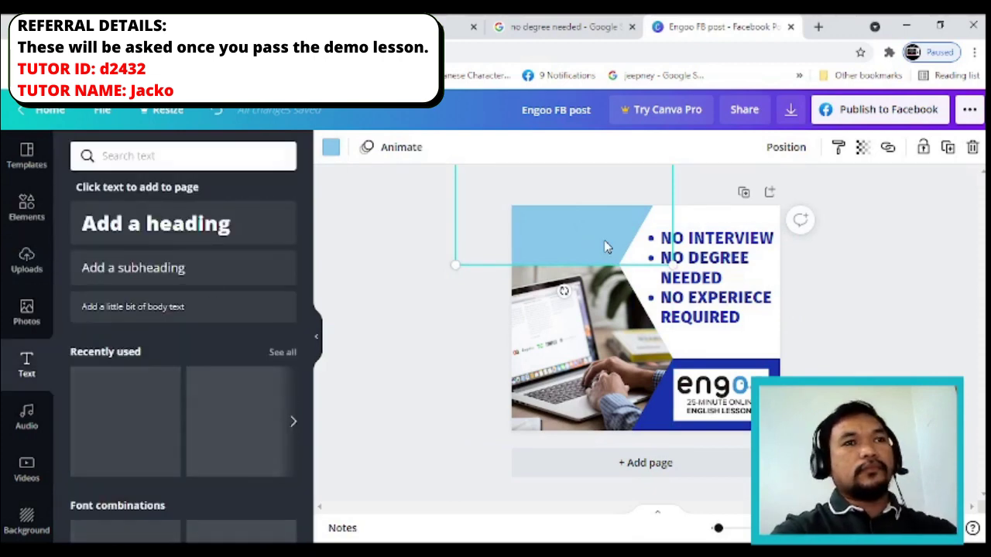
left_click(155, 224)
type("BE AN ONLINE ENGLISH TUTOR")
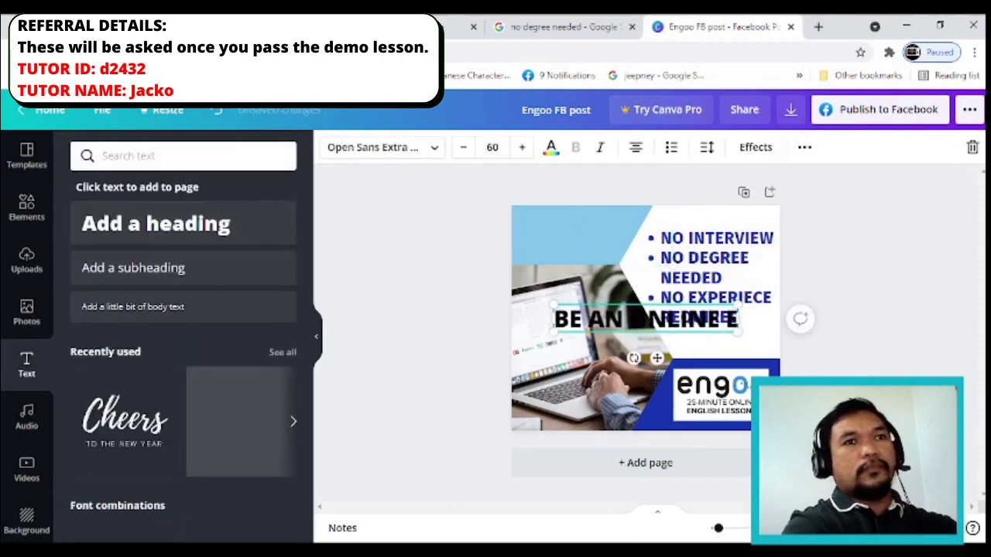
key("BackSpace")
key("BackSpace")
key("BackSpace")
key("BackSpace")
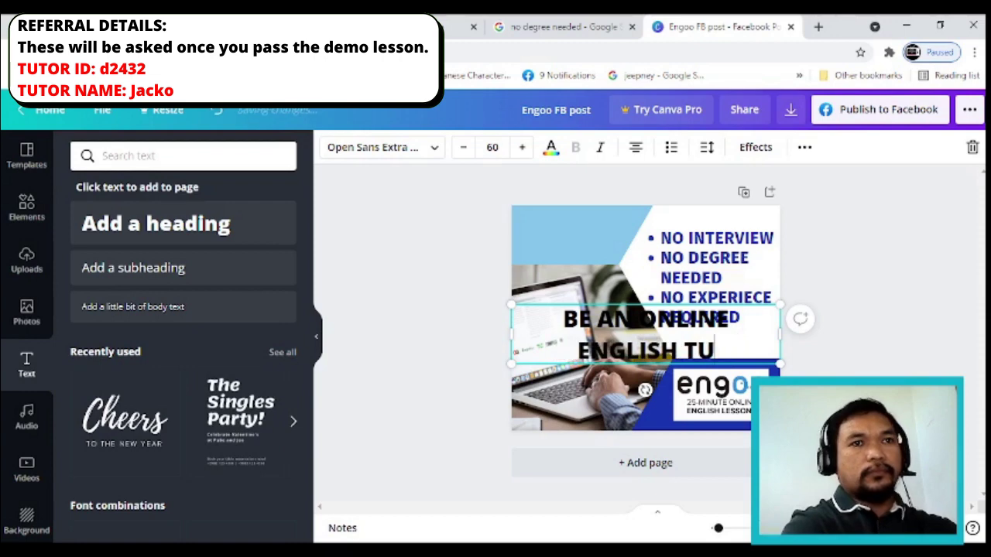
type("EACHER NOW")
- Shrink the heading to font size 31.4 and place it on the light blue area above the laptop photo
left_click_drag(645, 337, 613, 253)
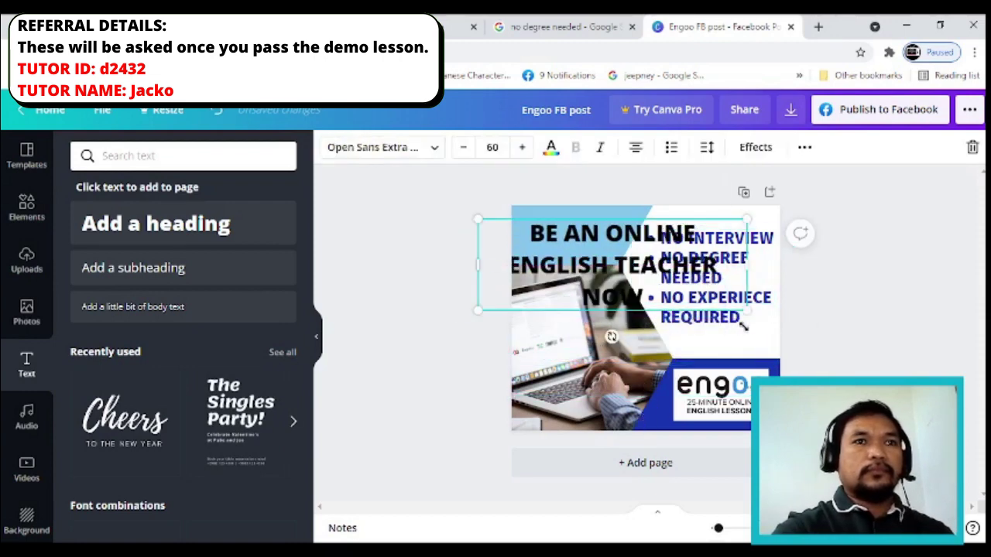
left_click_drag(746, 309, 617, 265)
left_click_drag(566, 245, 595, 240)
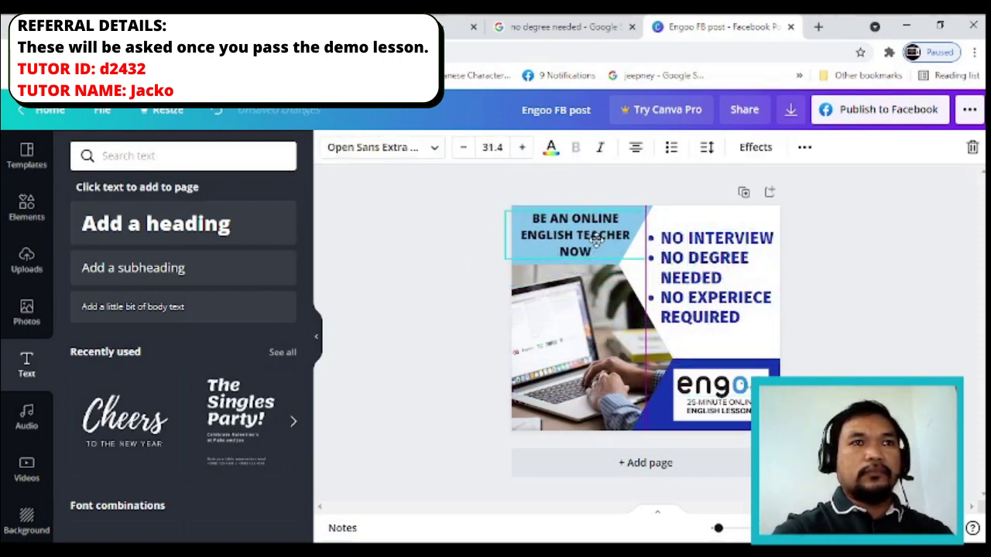
left_click(868, 280)
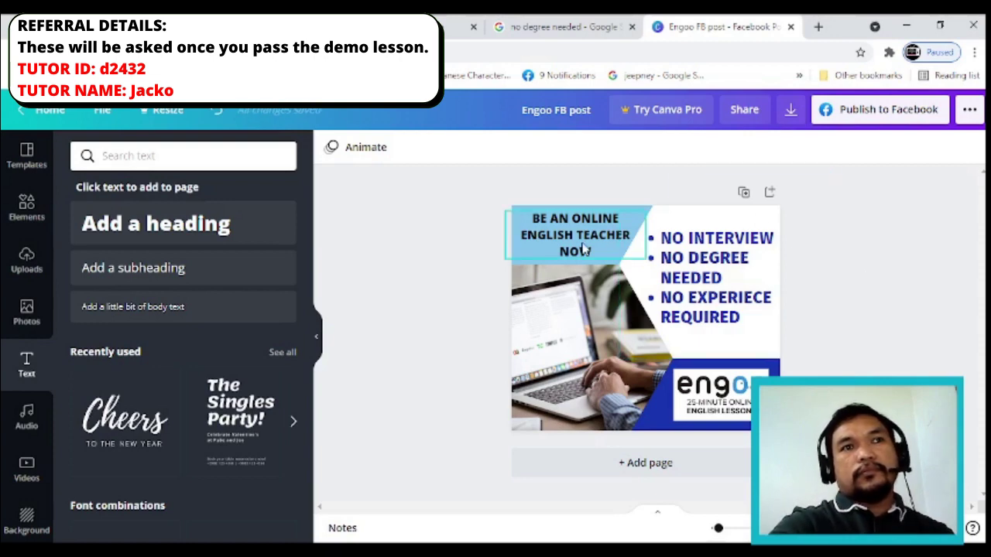
- Widen the heading across the page so it fits on a single line at font size 35
left_click(584, 248)
left_click(868, 267)
left_click(594, 241)
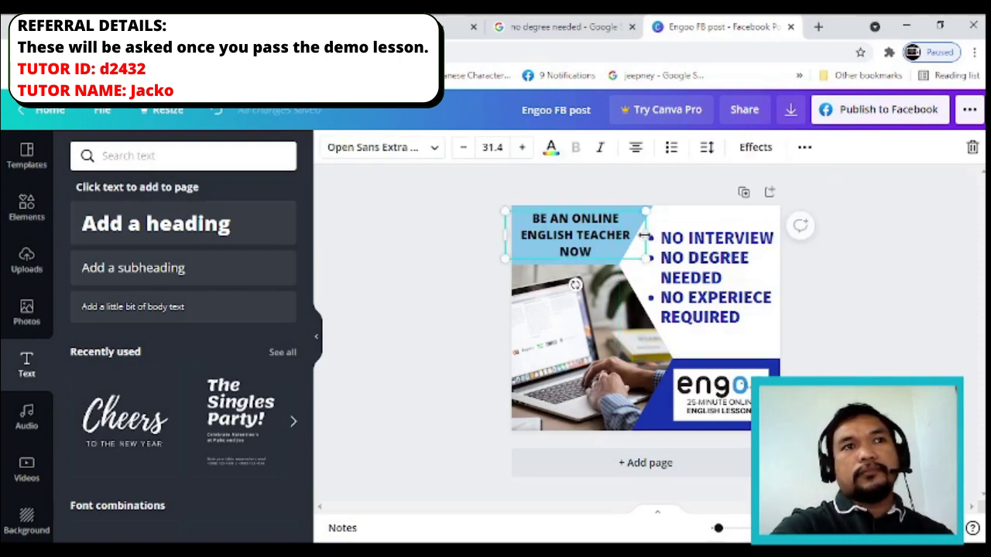
left_click_drag(643, 236, 785, 234)
left_click(862, 332)
left_click(678, 223)
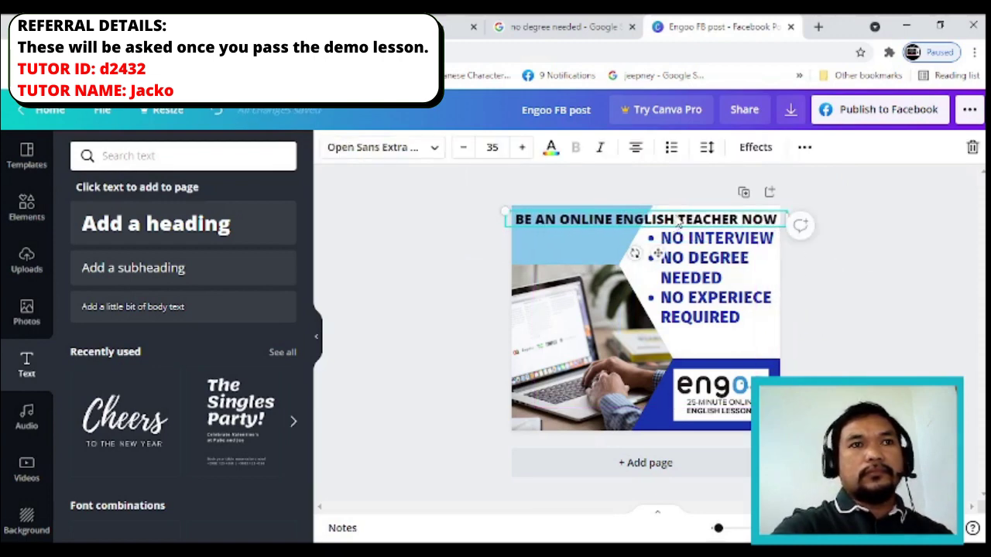
left_click(467, 261)
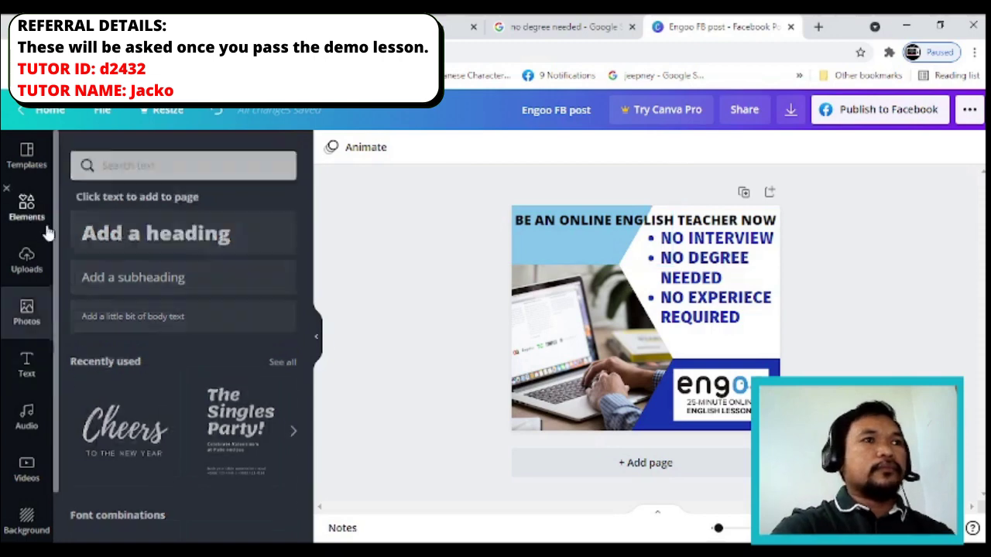
- Insert the recently used rounded square and flatten it into a narrow bar
left_click(28, 209)
left_click(100, 271)
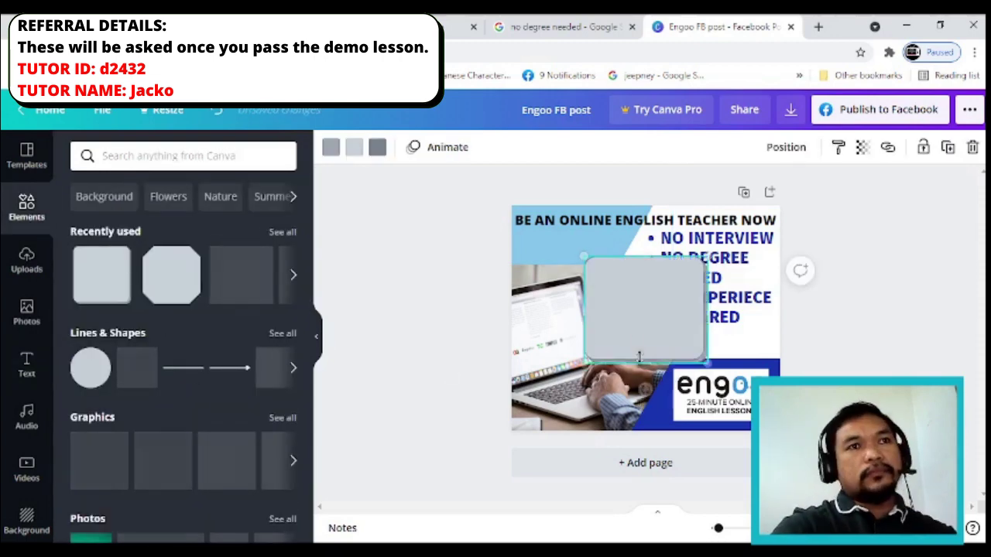
left_click_drag(639, 356, 642, 288)
- Fill the rounded bar with dark blue and stretch it into a full-width banner behind the heading
left_click(354, 147)
left_click(124, 261)
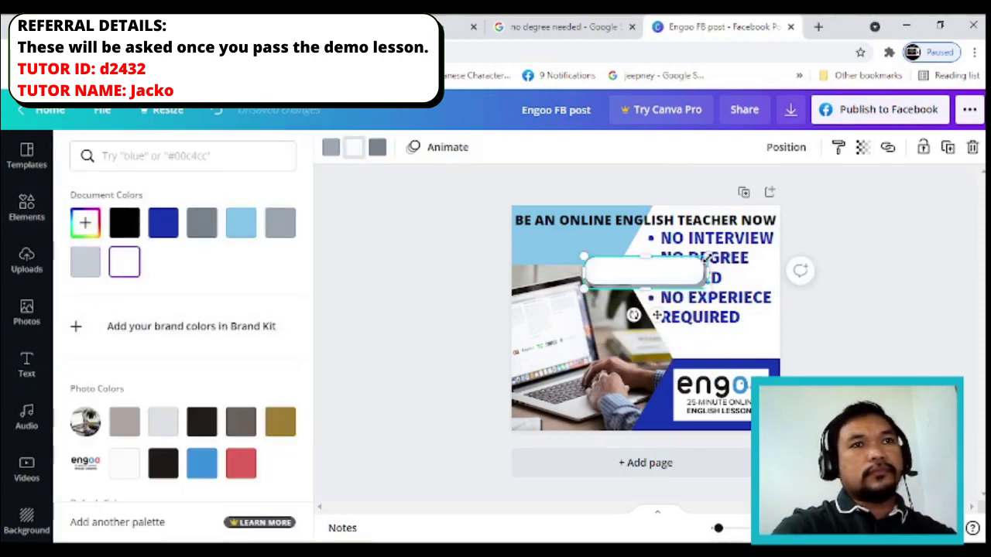
left_click(124, 223)
left_click(164, 222)
left_click_drag(596, 256, 777, 221)
- Change the heading's text color to white so it contrasts with the dark blue banner
left_click(570, 222)
left_click(550, 147)
left_click(86, 261)
left_click(553, 231)
- Move the bulleted list down below the banner and reduce its size to fit the white area
left_click_drag(738, 298, 741, 308)
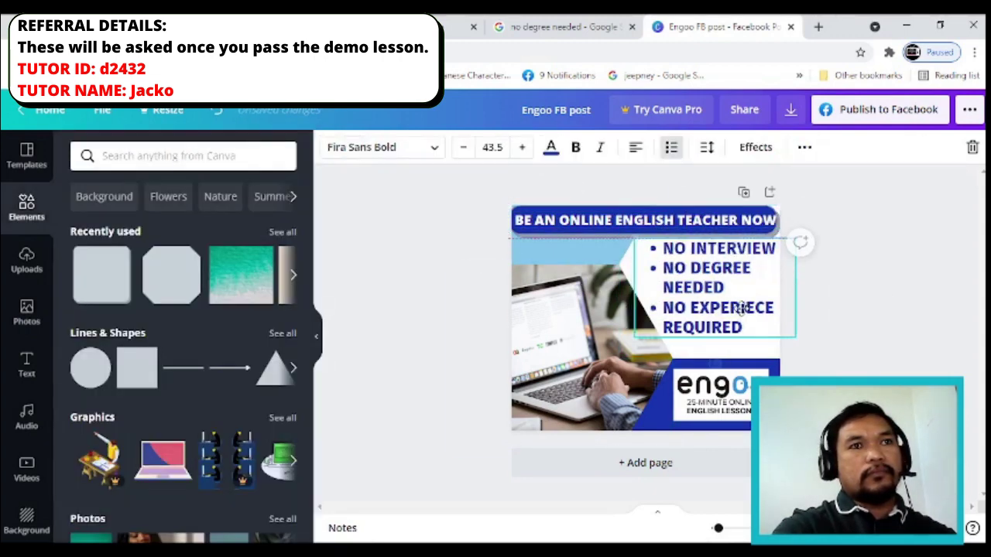
left_click_drag(792, 338, 764, 319)
left_click_drag(687, 280, 698, 290)
- Shrink and lower the dark blue banner to sit inside the page edges, and put the heading back on it
left_click(649, 244)
left_click(657, 227)
left_click_drag(657, 228, 658, 266)
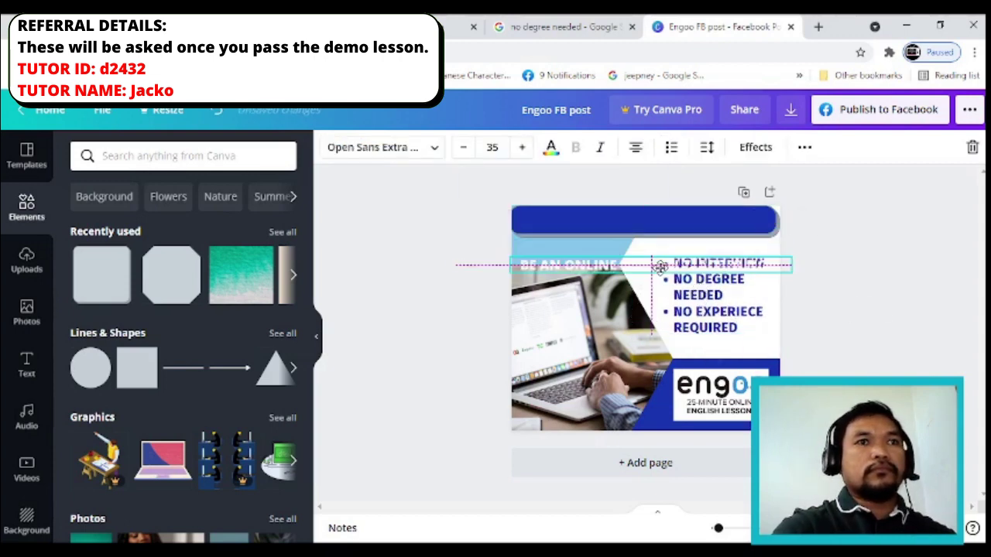
left_click(658, 224)
left_click_drag(771, 224, 778, 225)
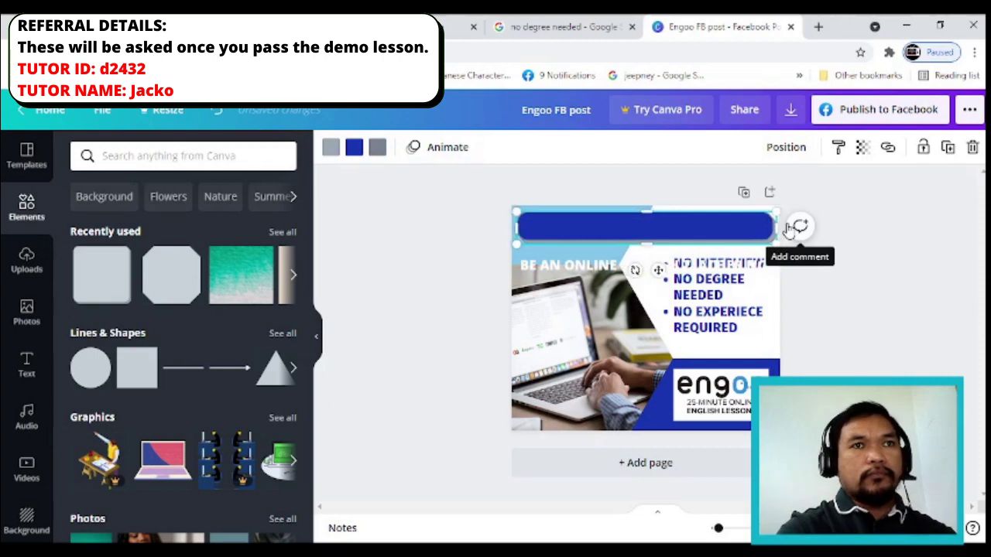
left_click_drag(696, 272, 696, 237)
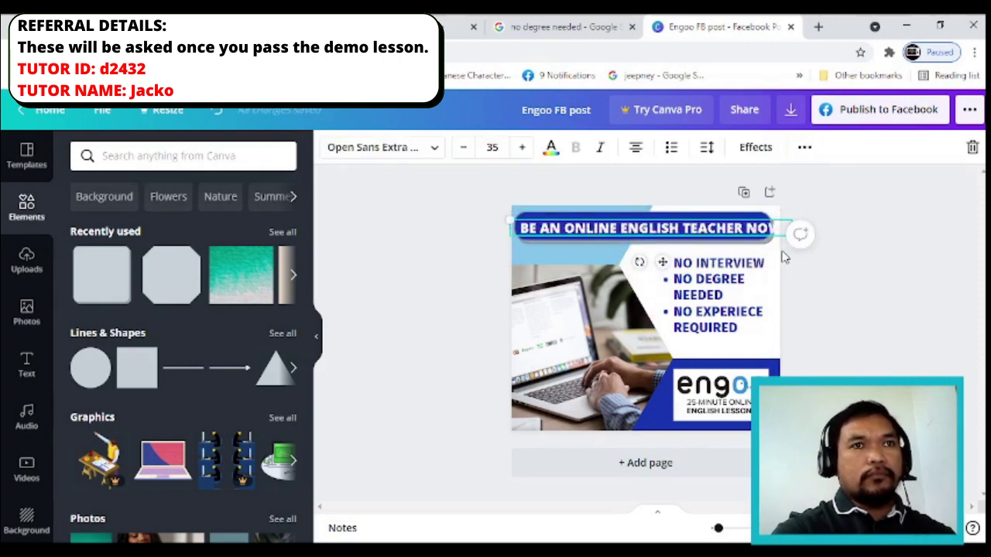
- Shrink the heading to font size 32.8 and center it on the dark blue banner
left_click(858, 287)
left_click(719, 232)
left_click(820, 275)
left_click(735, 231)
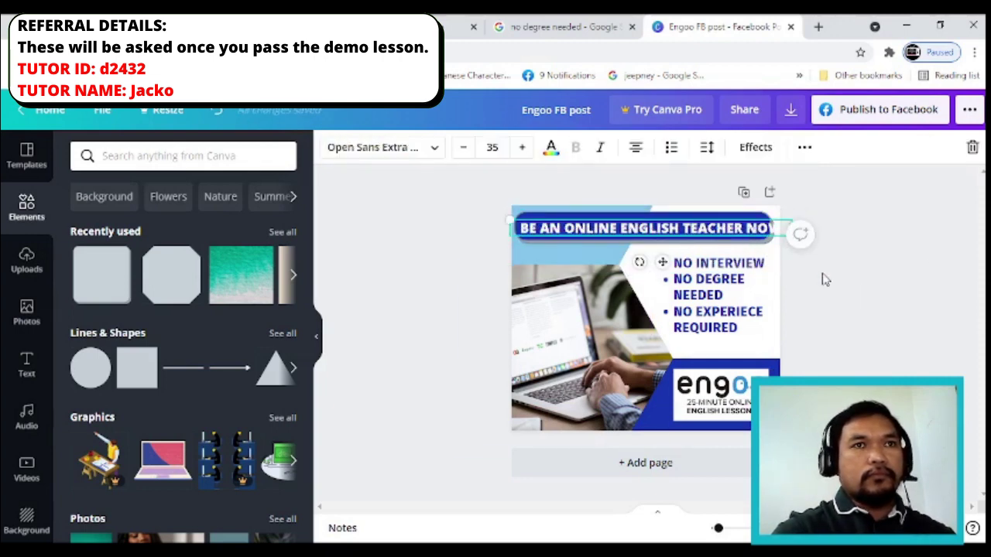
left_click(823, 280)
left_click_drag(718, 227, 708, 224)
left_click_drag(778, 237, 764, 237)
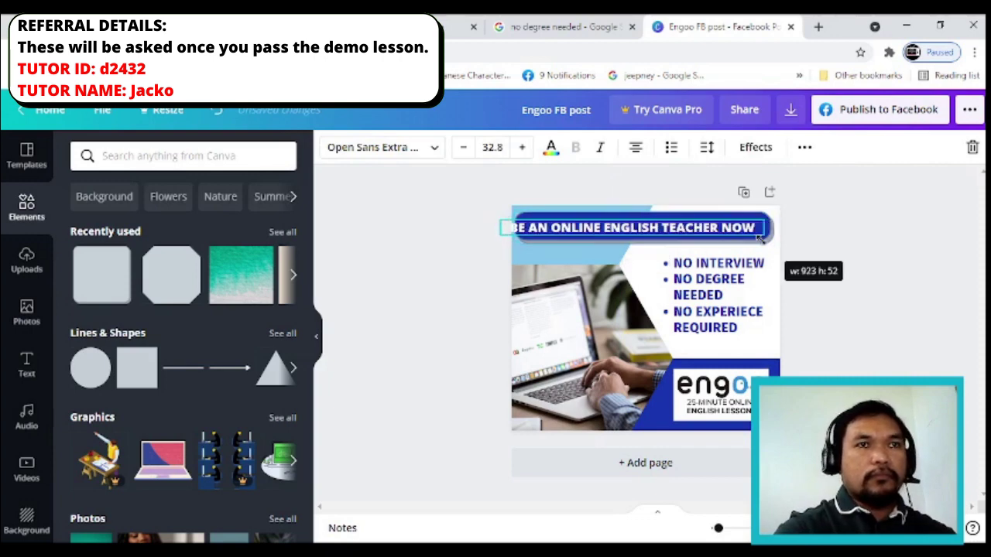
left_click(791, 257)
left_click_drag(658, 230, 670, 227)
left_click(880, 370)
- Recolor the light grey edge of the dark blue banner to white
left_click(520, 218)
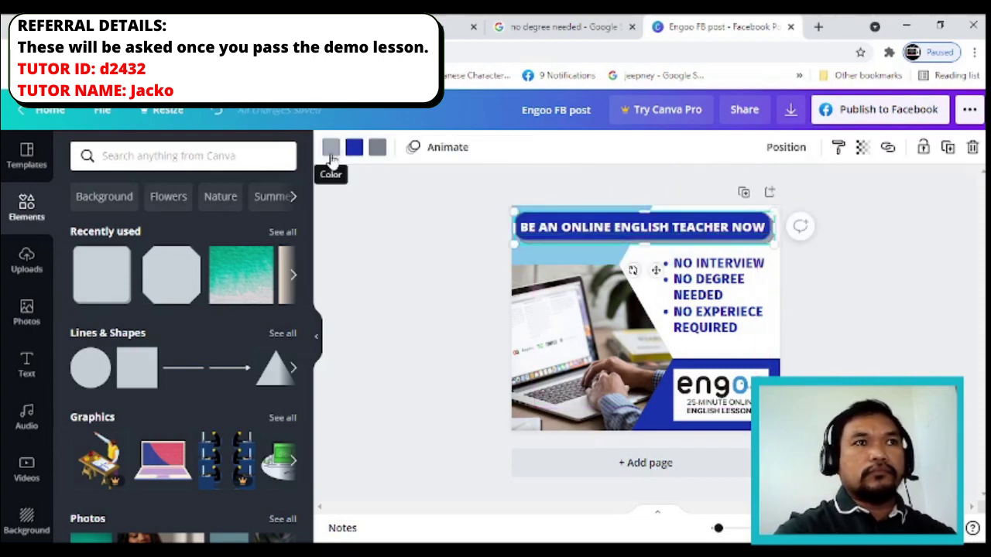
left_click(331, 154)
left_click(889, 329)
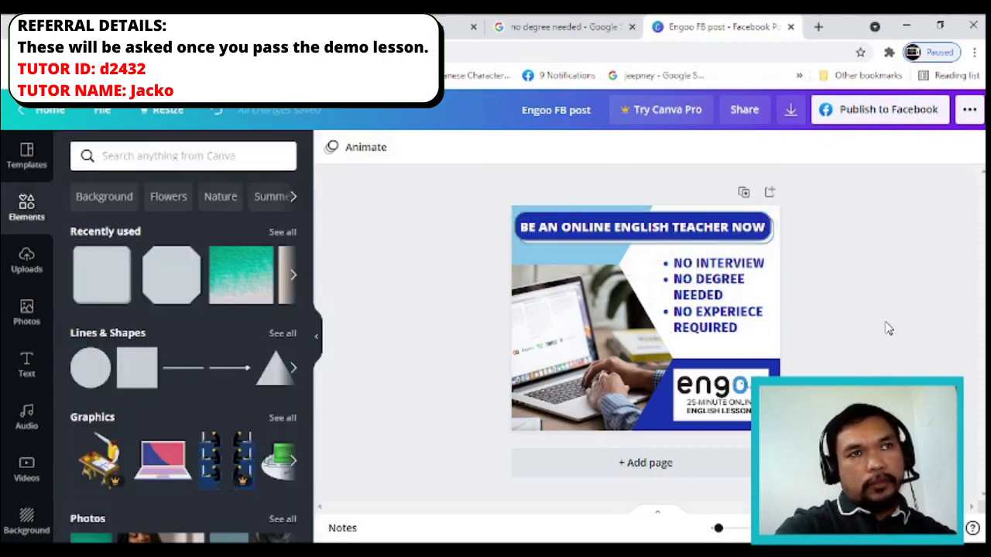
- Shift the engoo logo slightly left on the blue corner and list all available frame elements
left_click(716, 391)
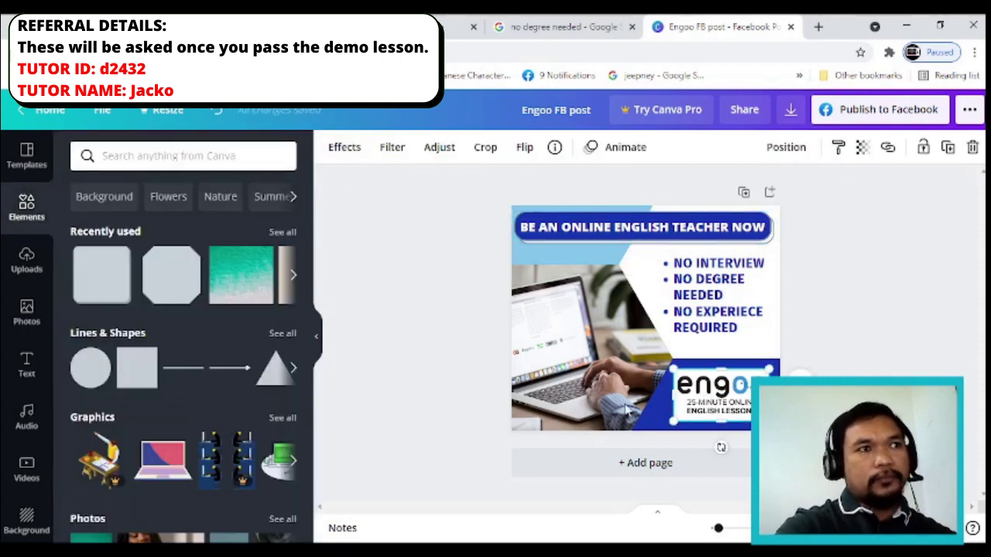
left_click_drag(105, 301, 638, 364)
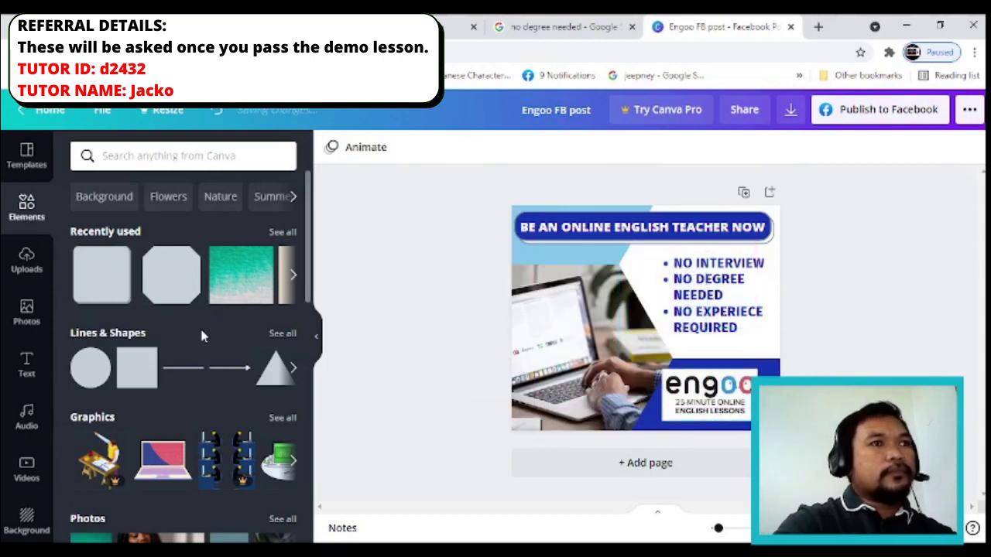
scroll(200, 433, "down", 10)
left_click(281, 337)
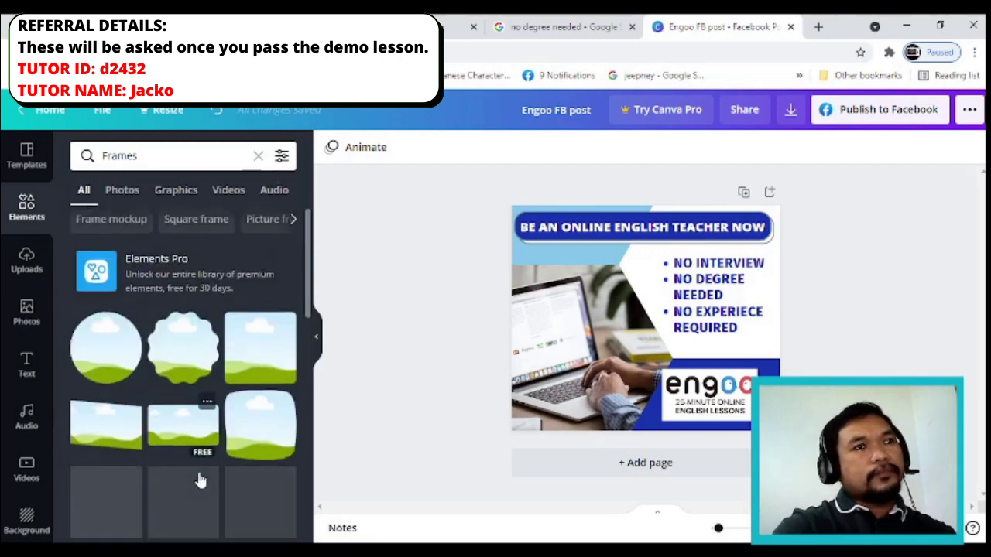
scroll(232, 418, "down", 3)
- Enlarge the bulleted list so it fills the white area beneath the heading banner
left_click(763, 329)
mouse_move(780, 338)
left_mouse_down()
mouse_move(795, 344)
mouse_move(782, 340)
left_mouse_up()
left_click(960, 243)
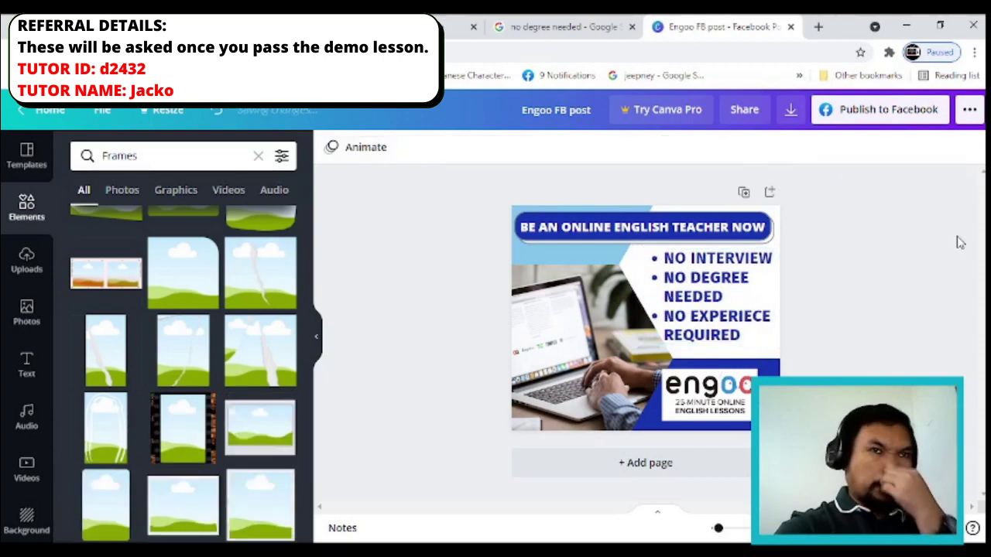
- Add a desktop monitor frame, shrink it onto the blue corner and show the engoo logo on its screen
scroll(156, 298, "down", 3)
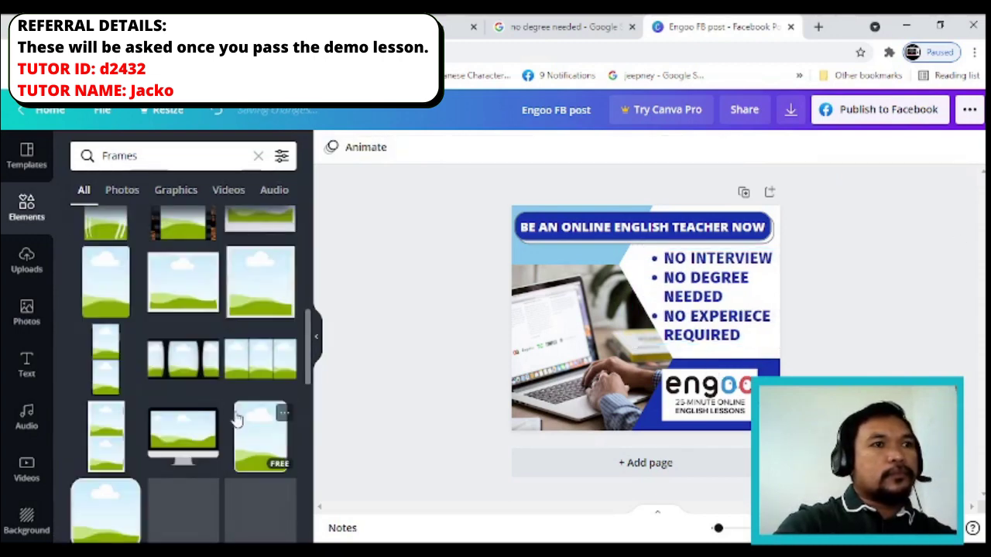
left_click(183, 431)
left_click_drag(709, 396, 642, 327)
left_click_drag(642, 327, 689, 374)
left_click_drag(769, 429, 710, 384)
left_click_drag(693, 373, 714, 397)
left_click(763, 422)
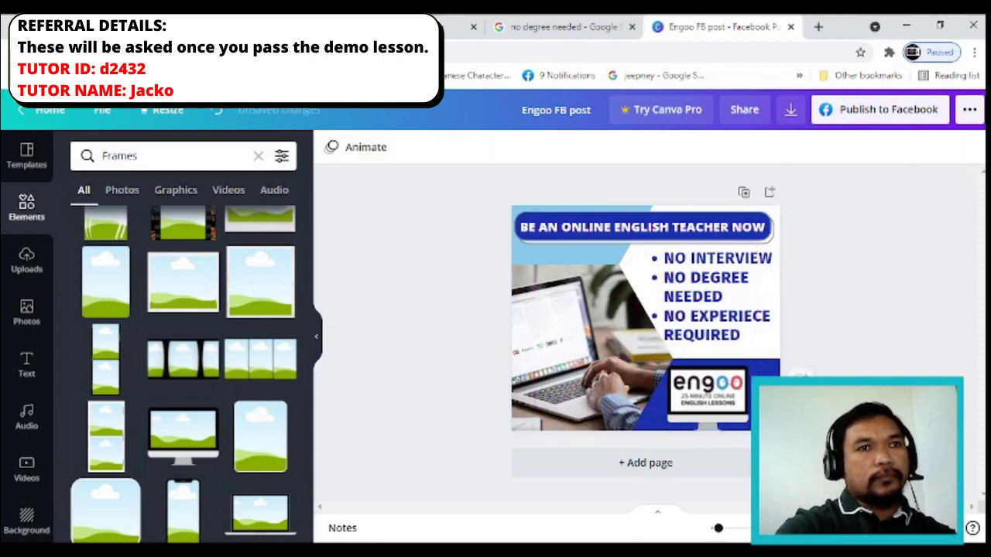
- Move the desktop monitor frame with the engoo logo to the middle of the page and delete it
left_click(727, 407)
left_click_drag(749, 431, 762, 442)
left_click_drag(688, 418, 621, 316)
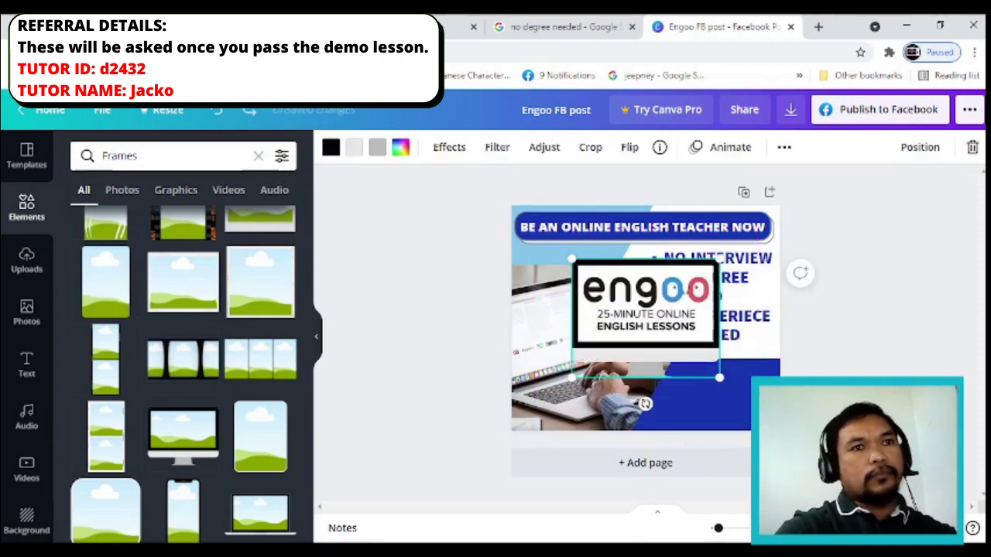
key("Delete")
key("Delete")
- Add a laptop frame and place it on the blue corner with the engoo logo on its screen
scroll(175, 466, "down", 3)
left_click(270, 274)
left_click_drag(709, 394, 645, 316)
left_click_drag(646, 316, 719, 379)
left_click(946, 317)
left_click(720, 380)
left_click(894, 299)
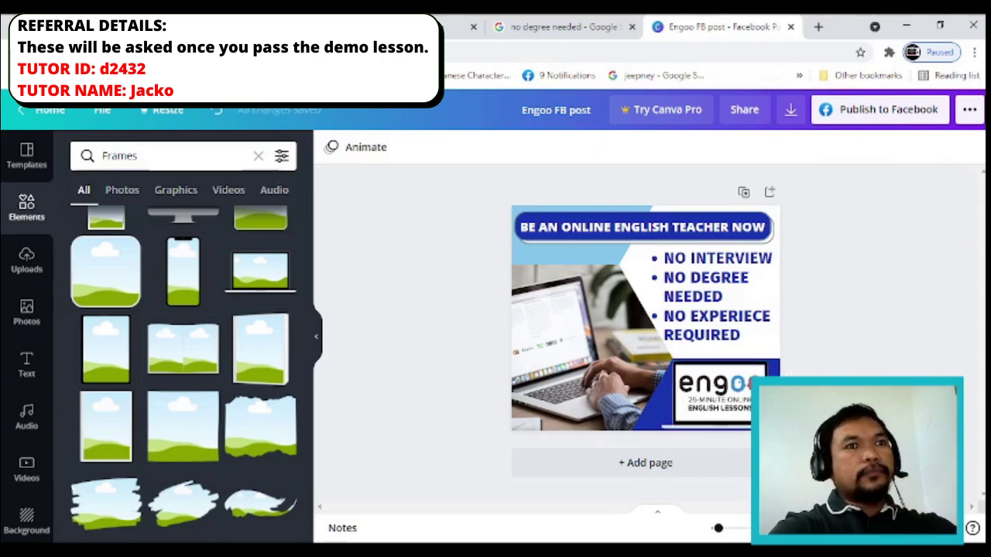
- Look through the uploaded images for a suitable headset portrait
left_click(27, 261)
scroll(172, 464, "down", 10)
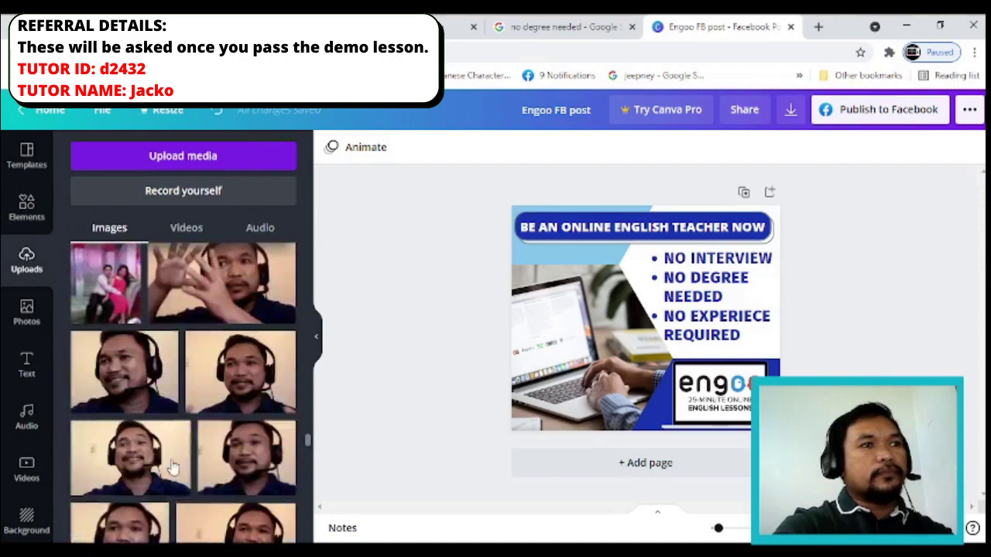
scroll(172, 466, "up", 3)
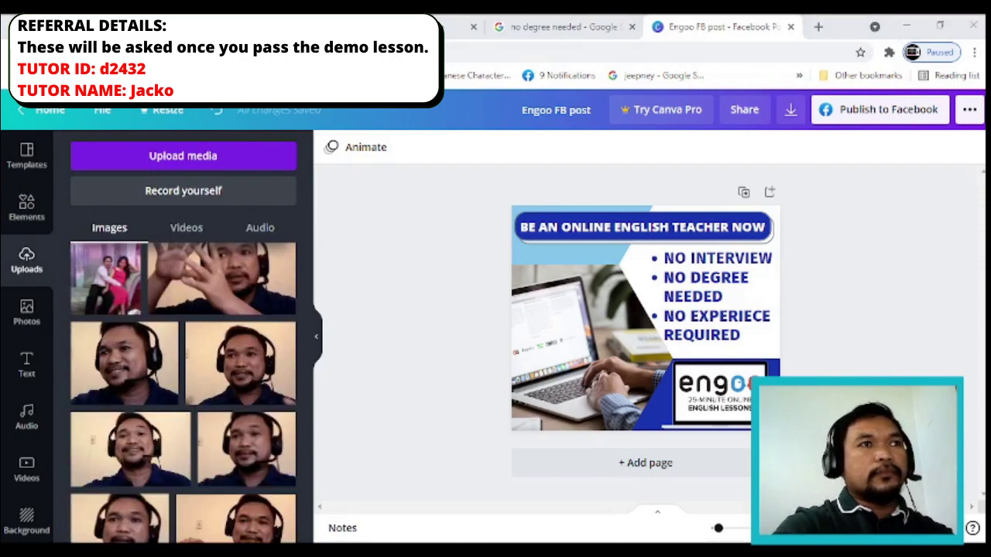
- Search Google for "background remover", open the remove.bg site and upload the headset portrait photo to it
left_click(232, 26)
left_click(348, 52)
type("bg")
key("BackSpace")
key("BackSpace")
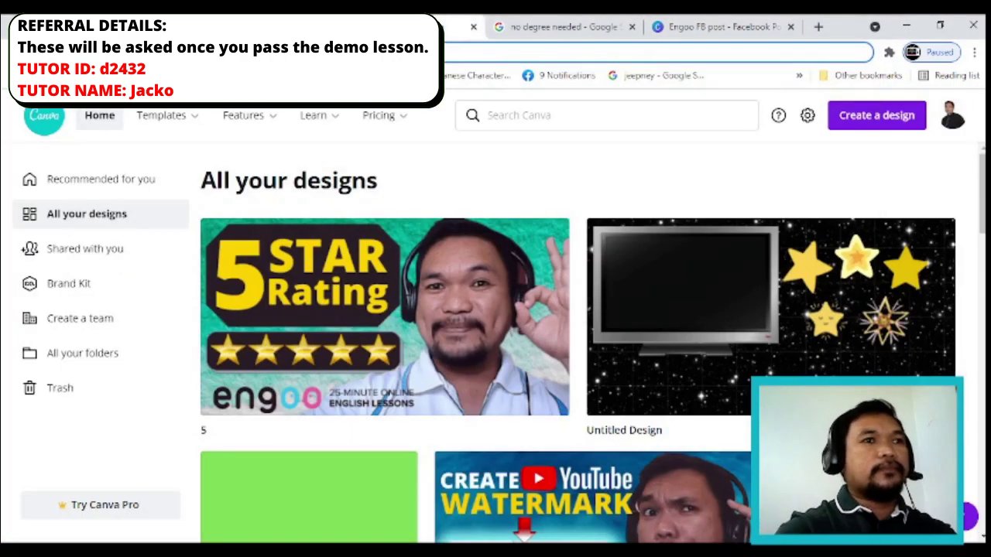
type("background remover")
left_click(233, 118)
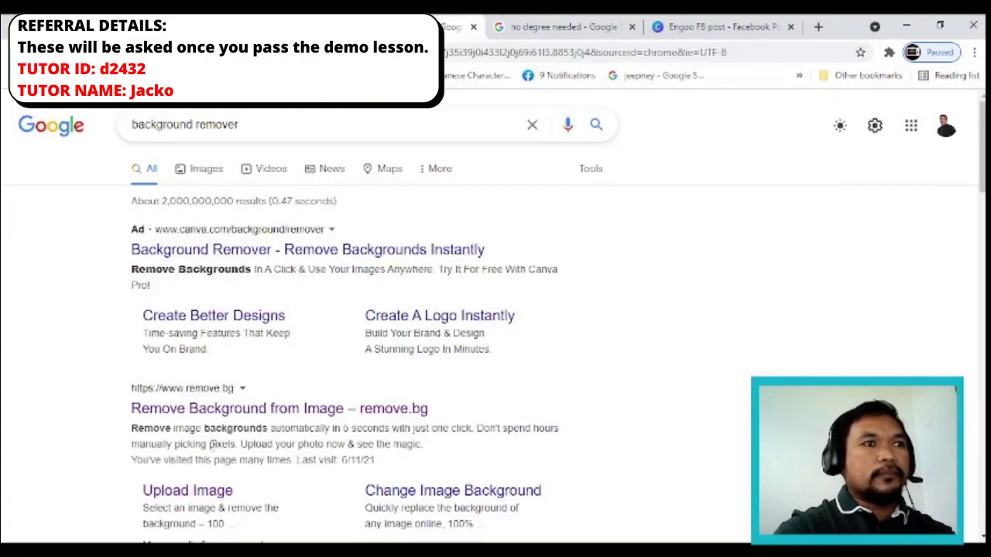
left_click(211, 418)
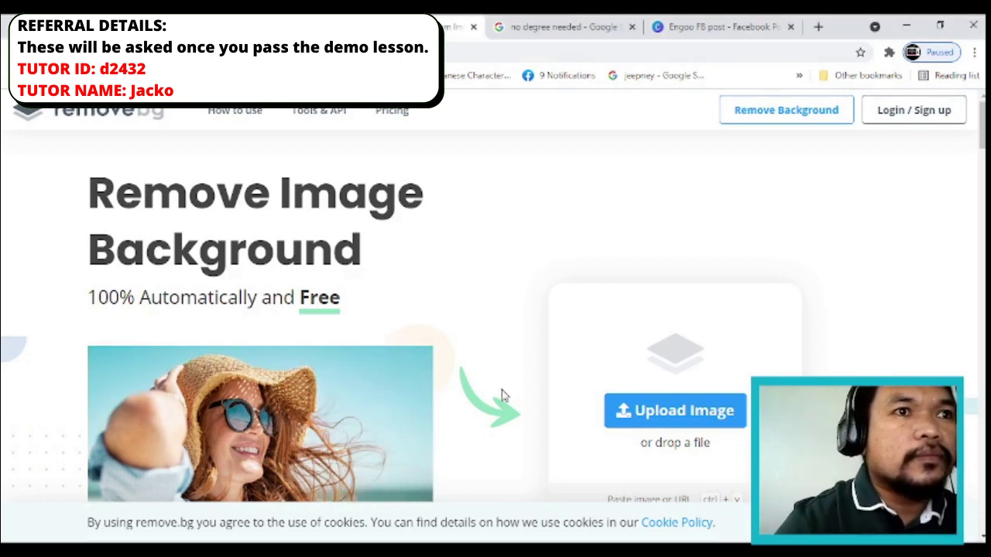
left_click(674, 410)
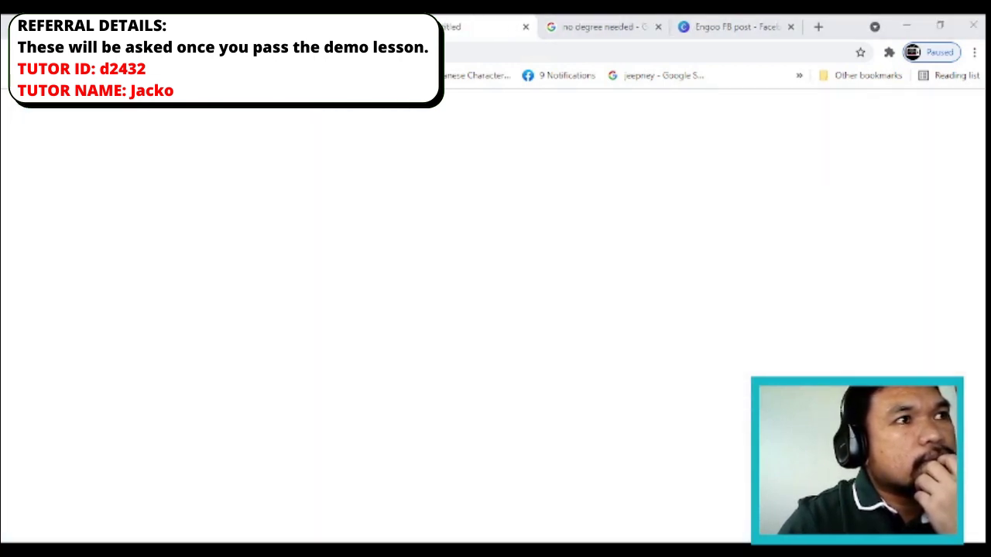
- Switch back to the Canva design and upload the background-free portrait PNG from the device
left_click(728, 25)
left_click(188, 150)
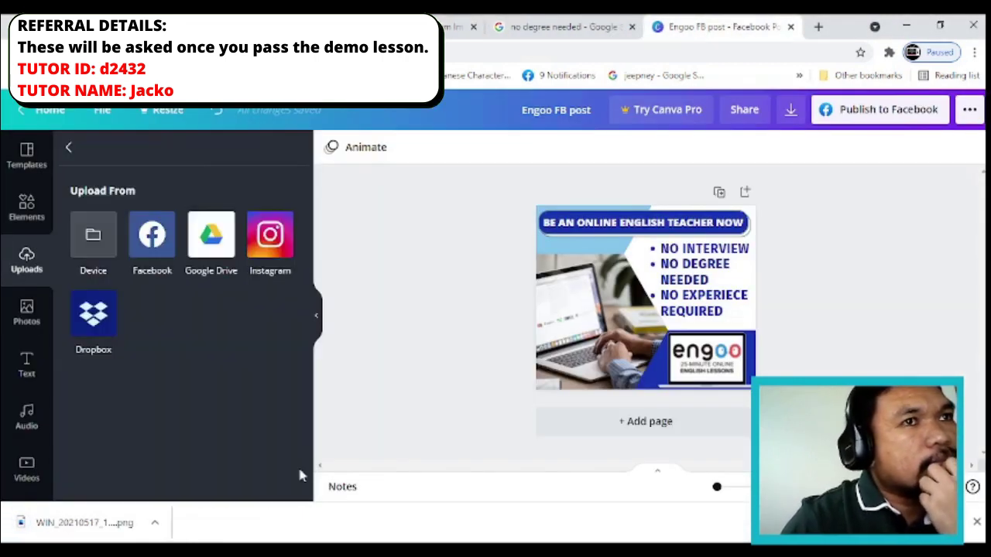
left_click(102, 259)
key("Return")
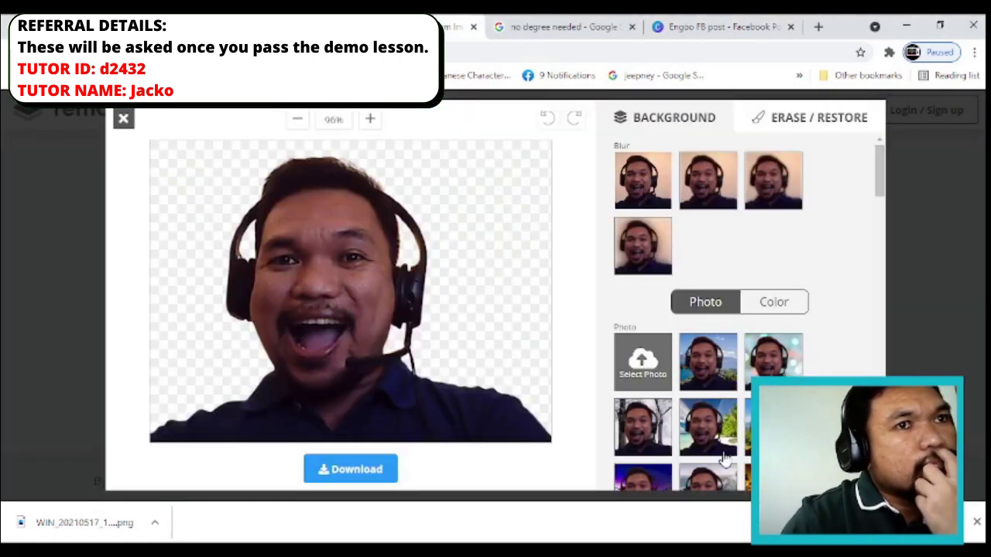
- Preview replacement backgrounds for the portrait on remove.bg and download it with the warm bokeh city lights background
scroll(724, 458, "down", 3)
left_click(697, 393)
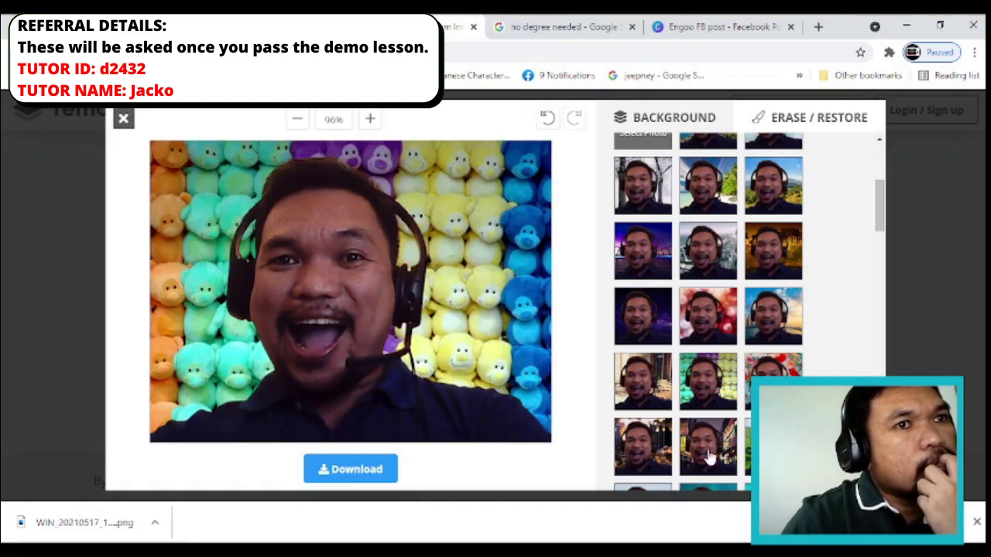
scroll(707, 452, "up", 3)
left_click(658, 408)
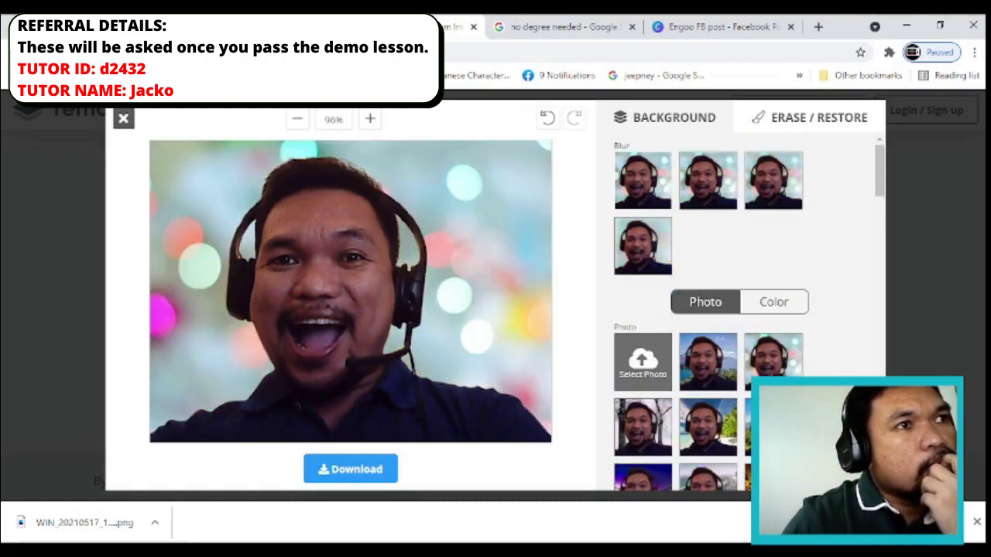
scroll(707, 232, "down", 3)
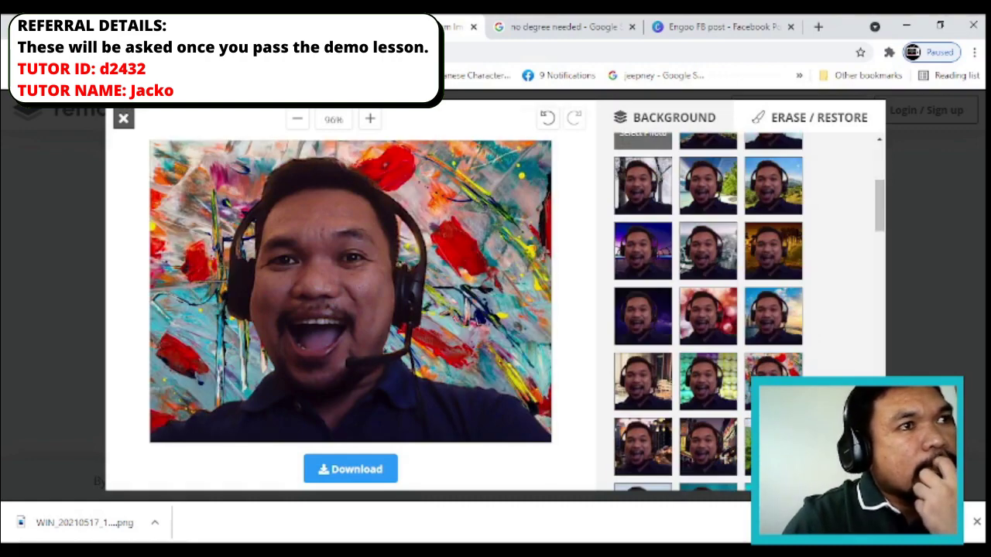
scroll(708, 311, "down", 6)
left_click(708, 419)
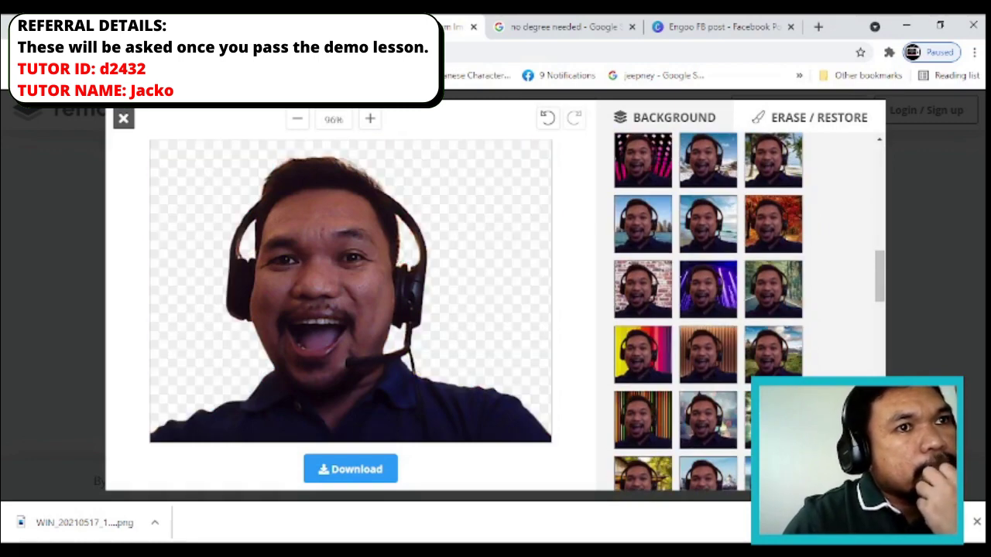
scroll(707, 311, "down", 3)
left_click(370, 473)
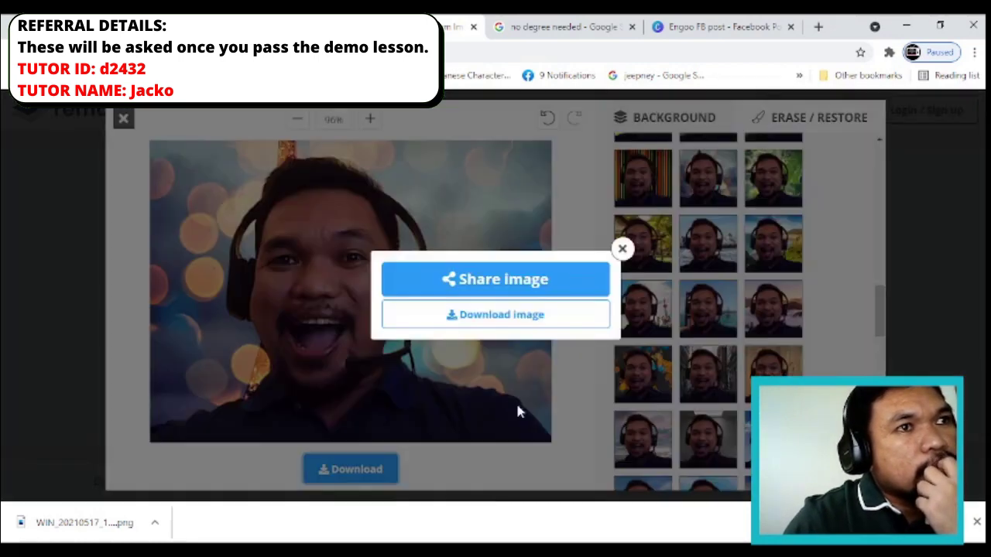
left_click(495, 314)
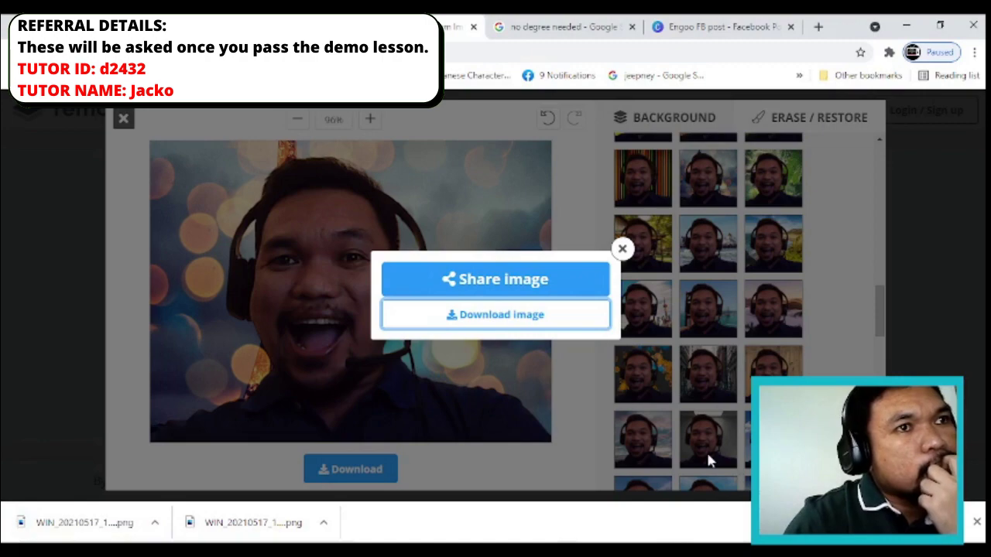
- Preview more photo backgrounds and download the portrait with the white studio background showing two spotlights
left_click(709, 461)
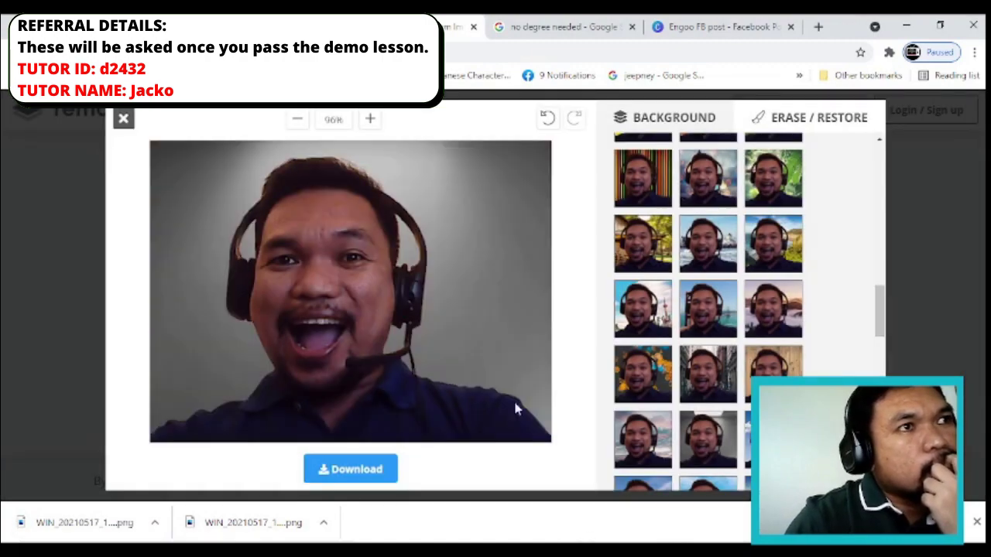
scroll(640, 448, "down", 3)
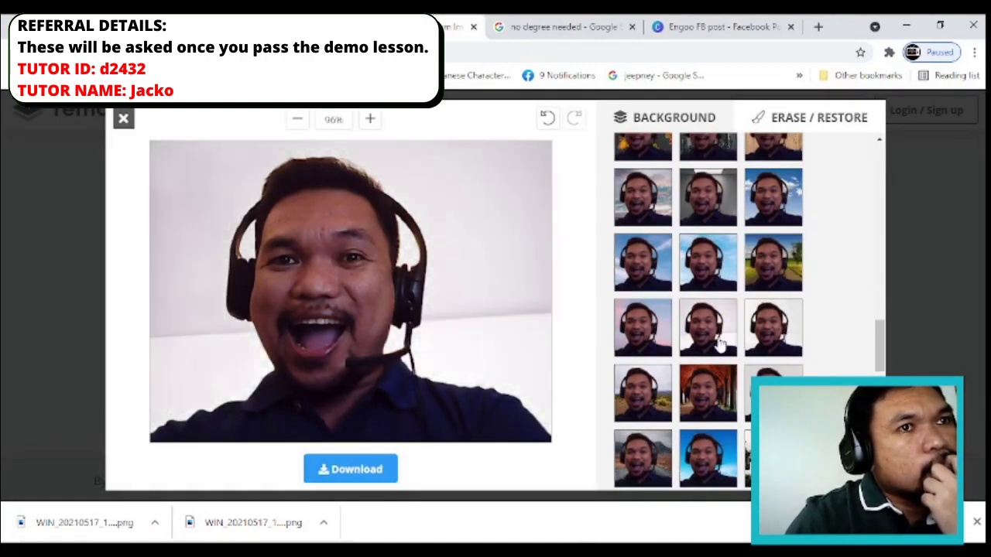
scroll(641, 356, "down", 3)
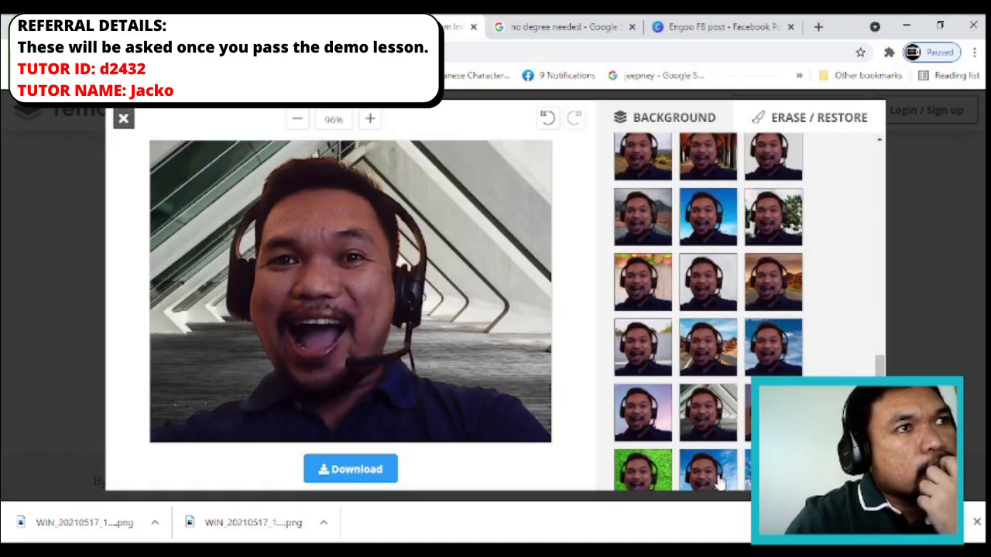
scroll(717, 449, "down", 3)
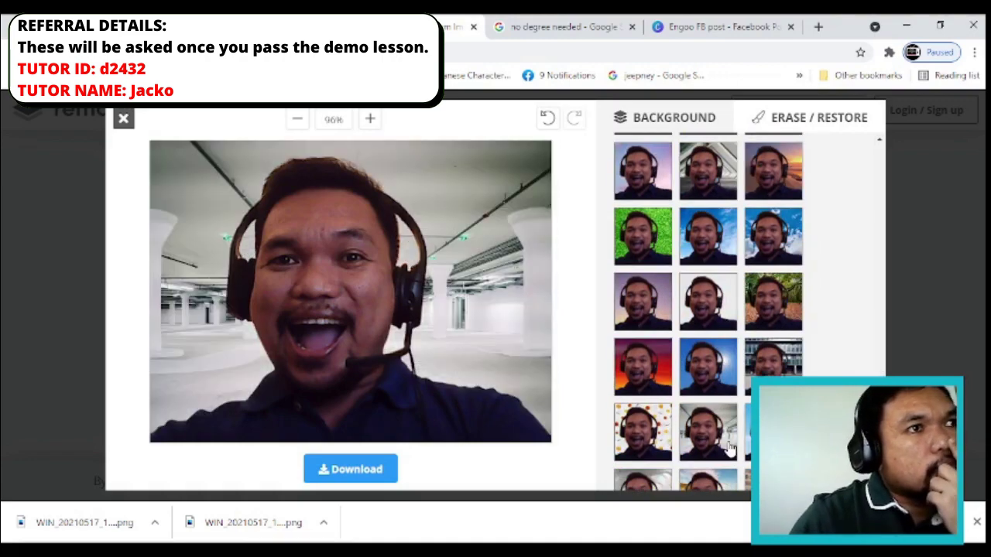
scroll(728, 449, "down", 3)
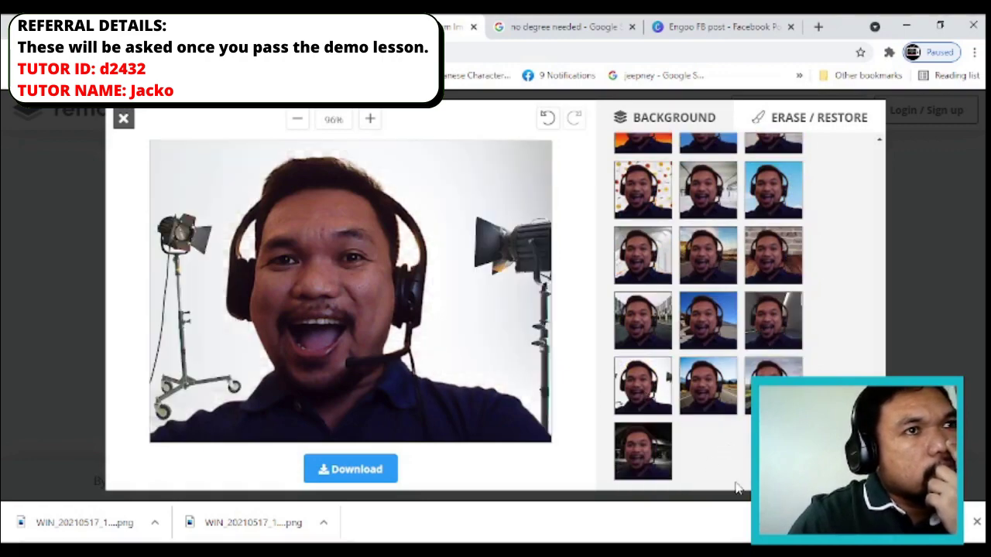
left_click(343, 469)
left_click(534, 313)
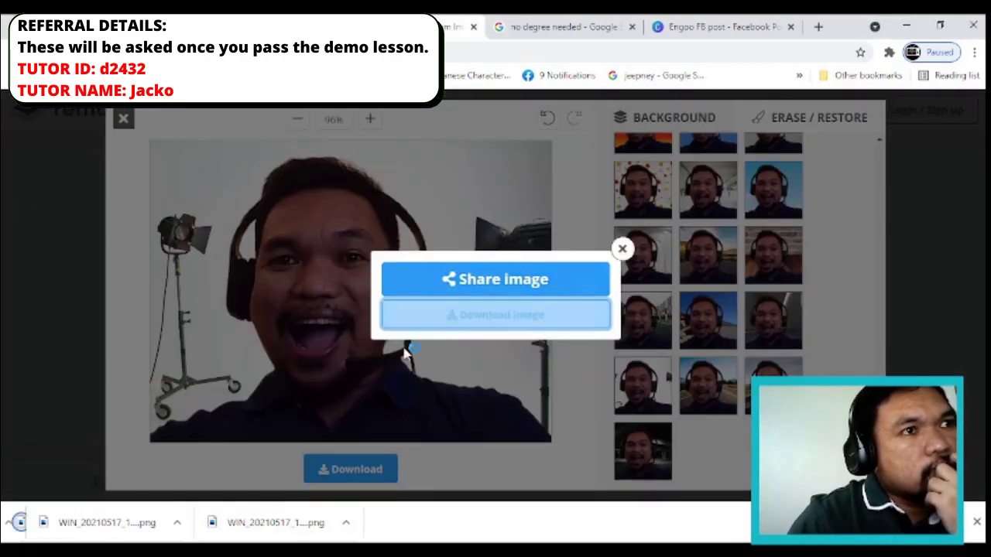
left_click(623, 249)
- Try the dark parking garage and brick wall backgrounds behind the portrait
left_click(644, 451)
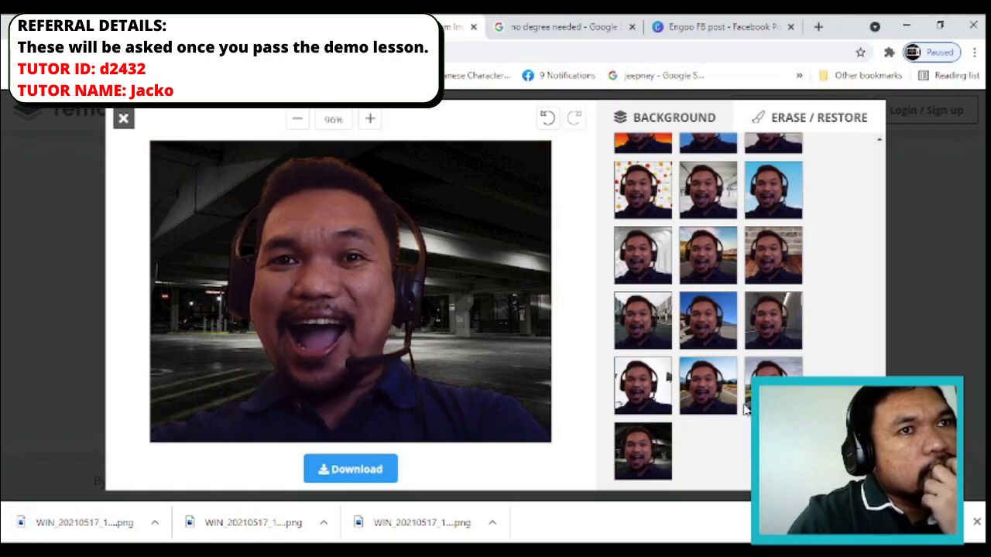
left_click(716, 402)
left_click(640, 205)
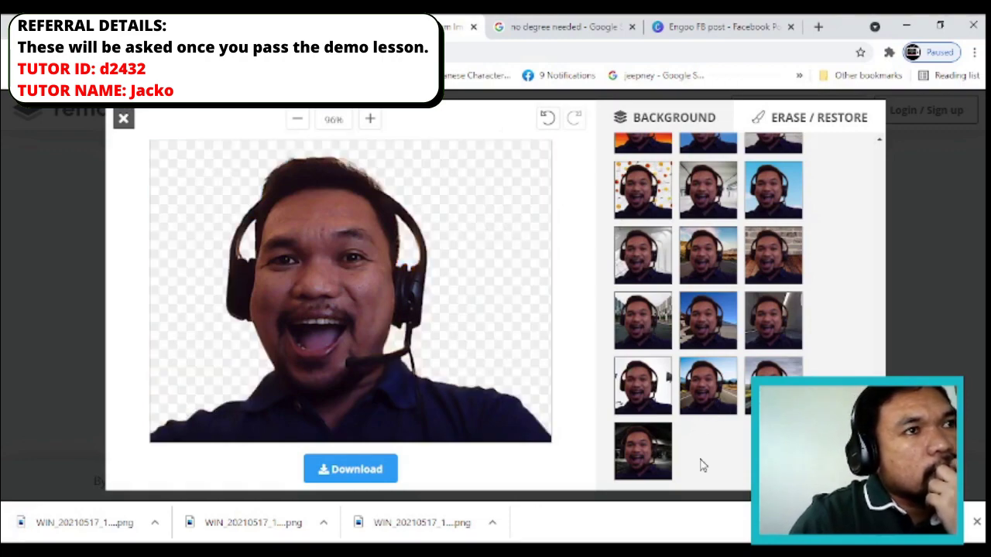
scroll(701, 463, "up", 3)
scroll(737, 438, "down", 3)
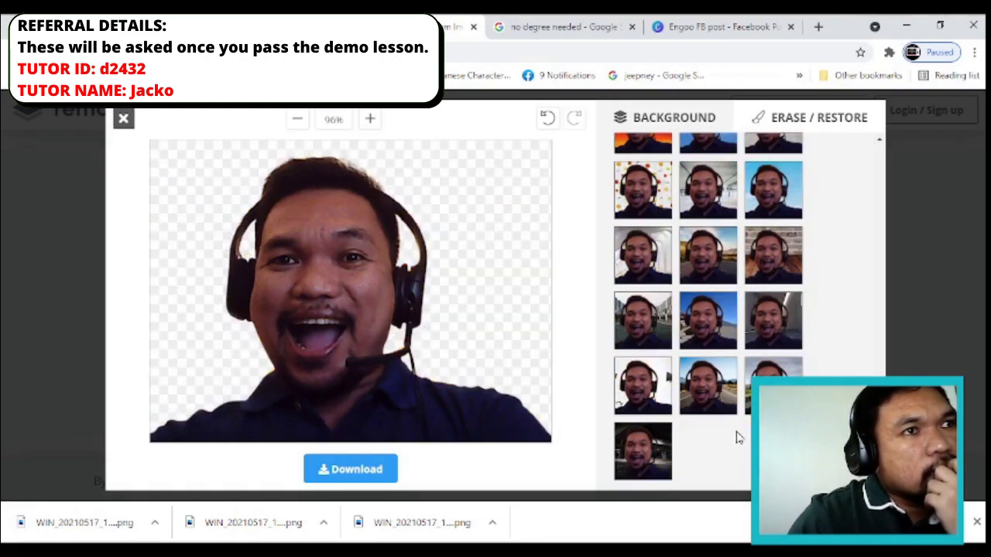
left_click(642, 452)
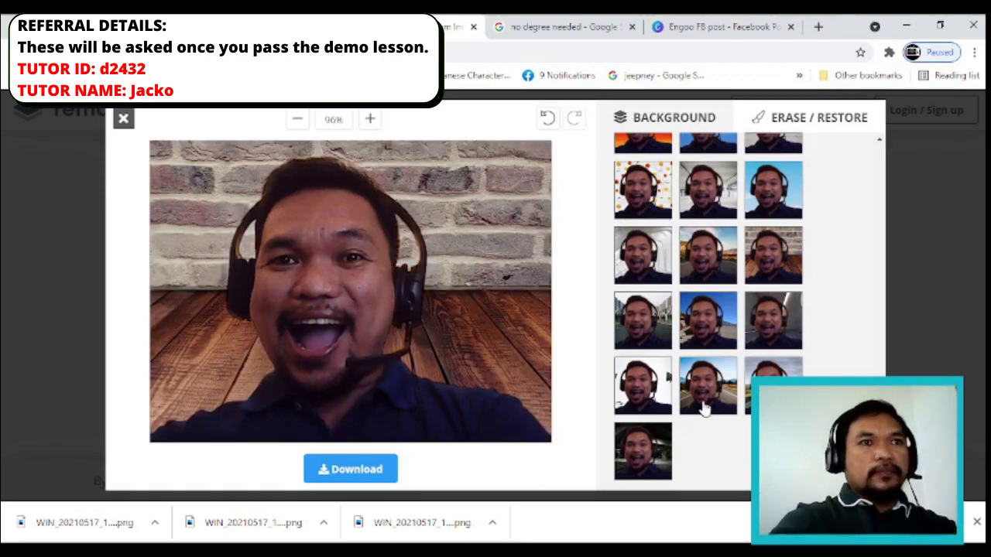
- Apply the blue sky background with the bright sun to the portrait and download the image
scroll(735, 356, "up", 3)
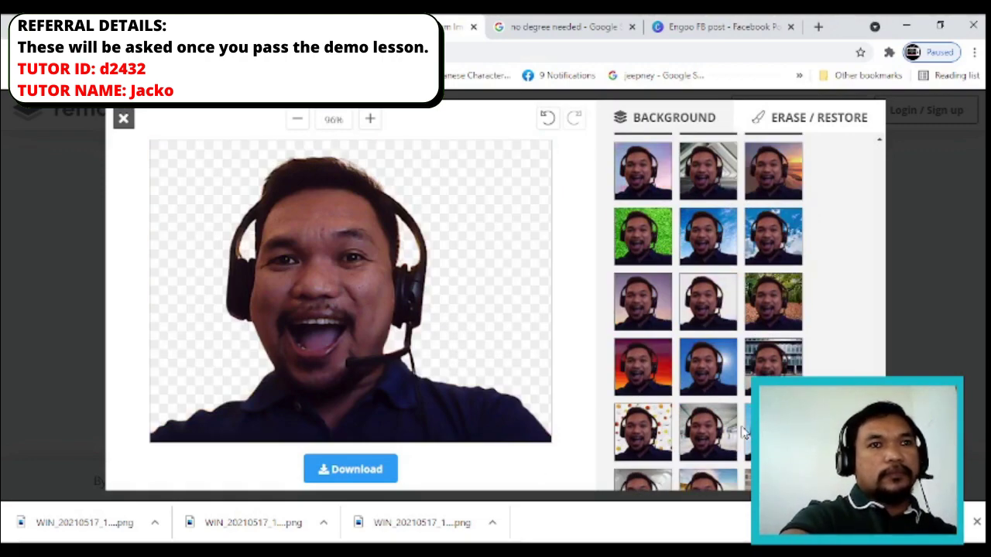
left_click(686, 375)
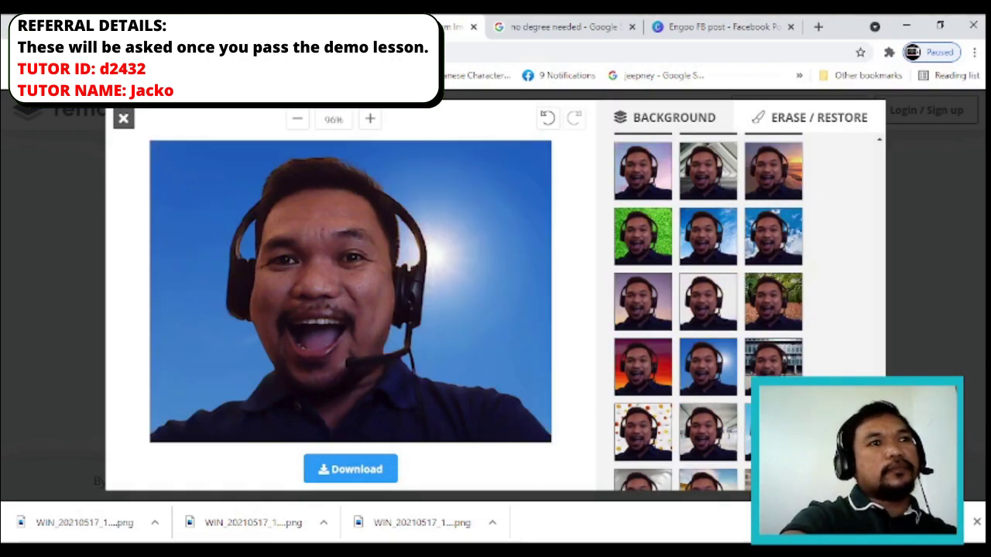
left_click(350, 469)
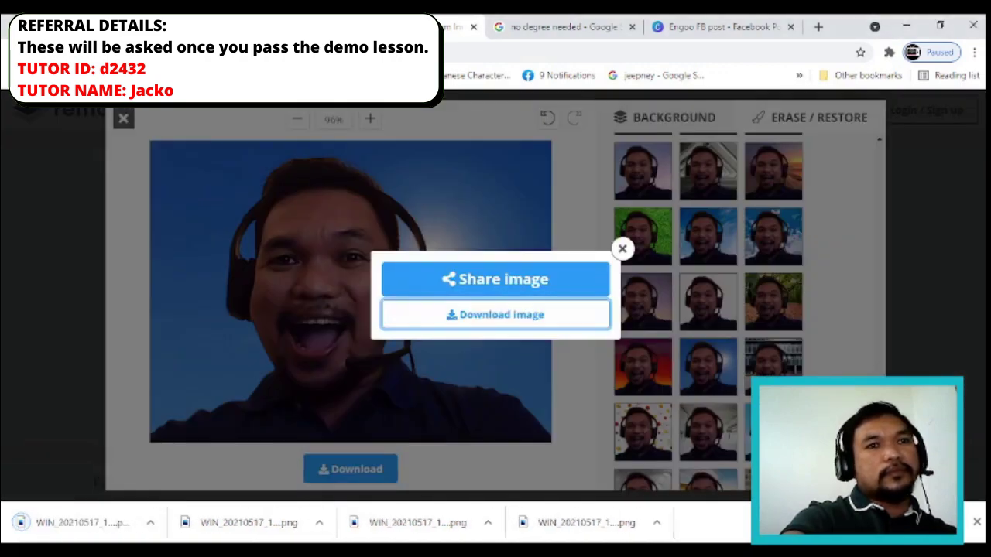
- Apply the light blue sky and the cloudy bright blue sky to the portrait and download a version with each background
left_click(496, 315)
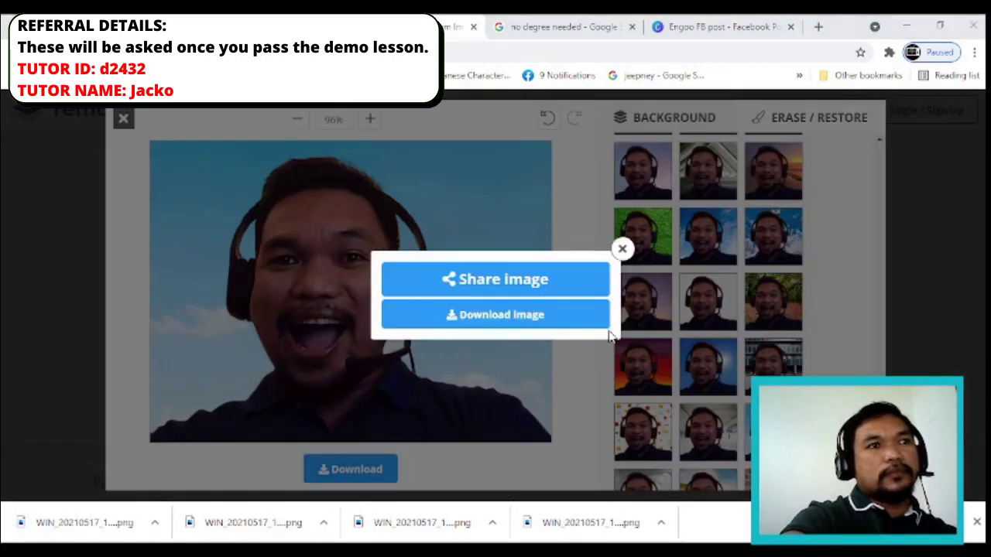
left_click(623, 249)
left_click(692, 252)
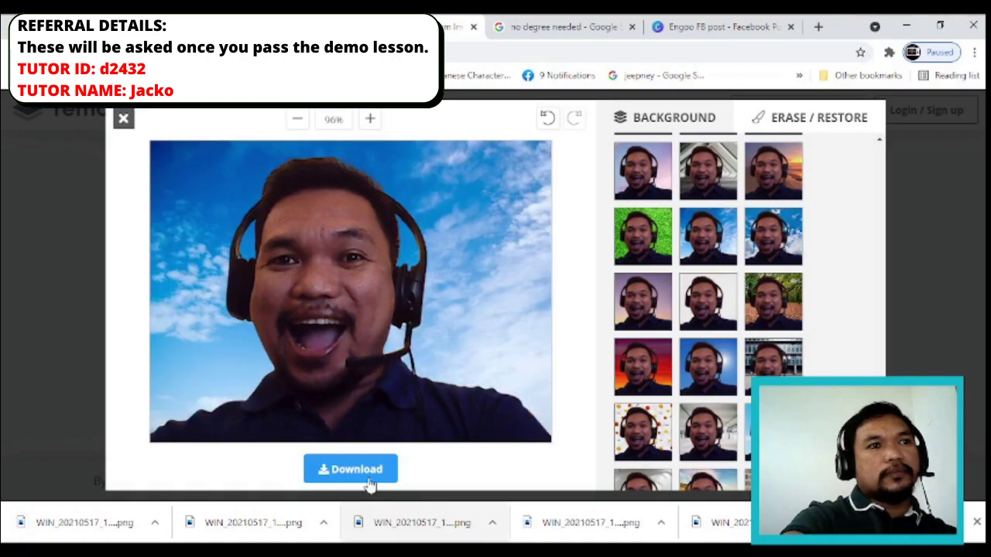
left_click(368, 476)
left_click(621, 249)
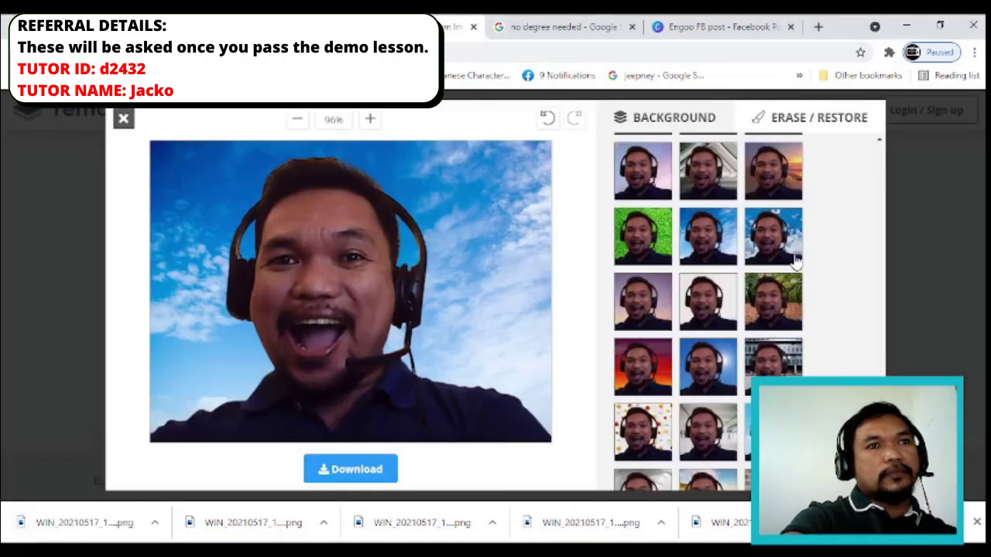
- Browse further backgrounds, apply the plain teal wall to the portrait and download the image
left_click(765, 252)
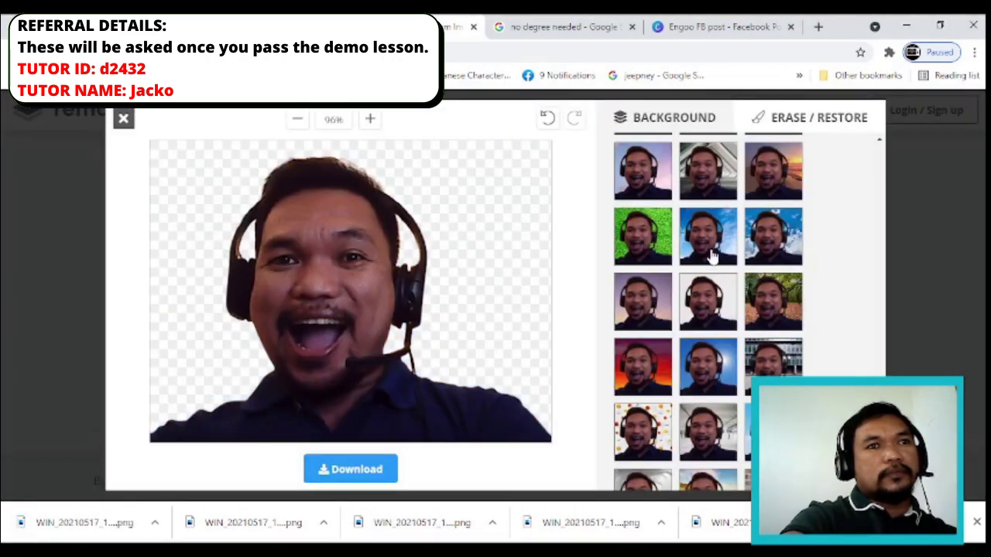
scroll(716, 453, "down", 5)
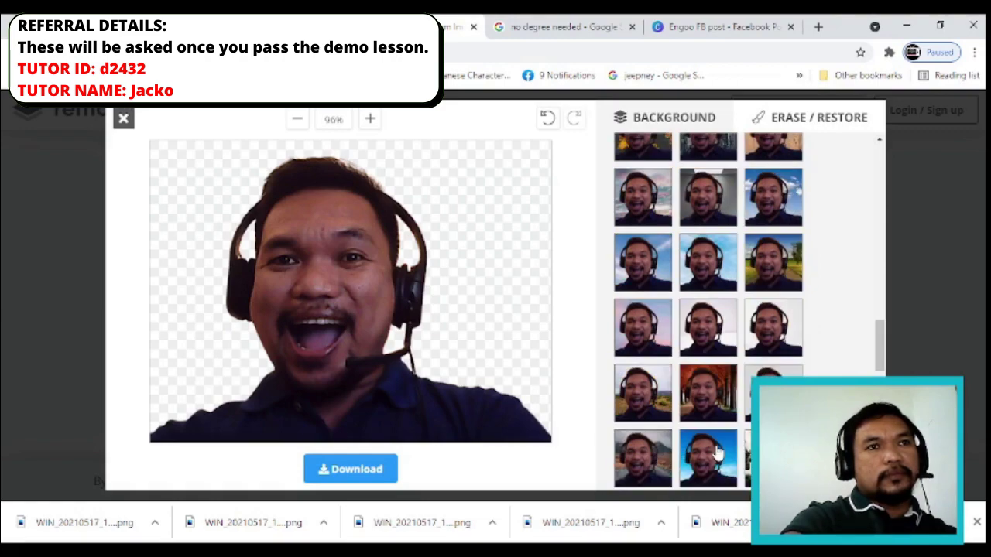
scroll(707, 310, "up", 3)
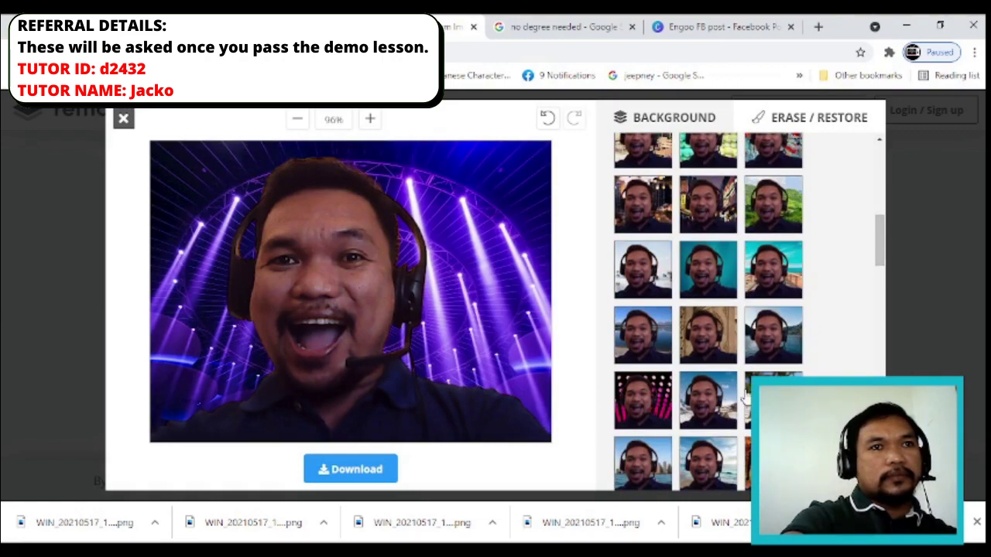
left_click(707, 270)
left_click(356, 474)
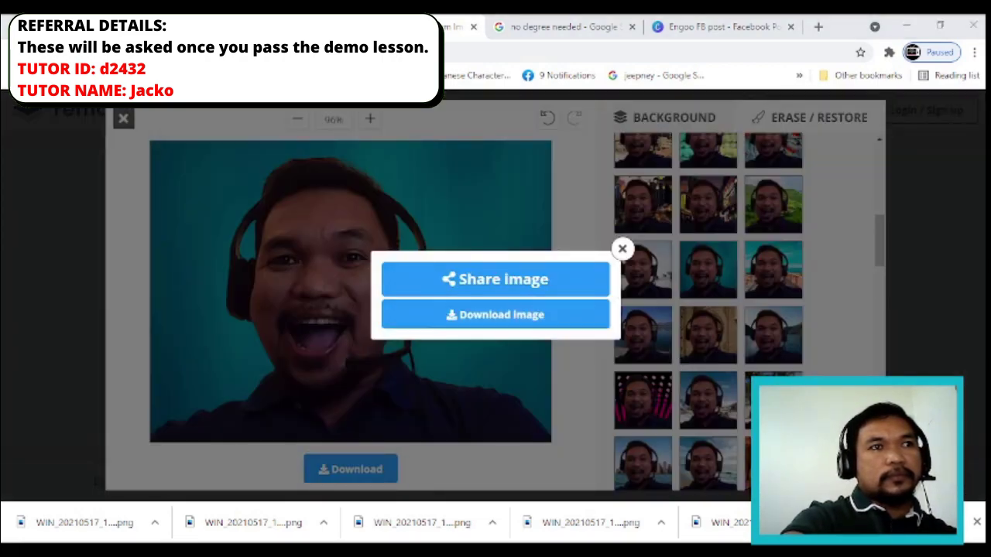
left_click(681, 371)
- Apply the white wall background to the portrait and download the image
scroll(708, 395, "up", 5)
scroll(724, 402, "down", 10)
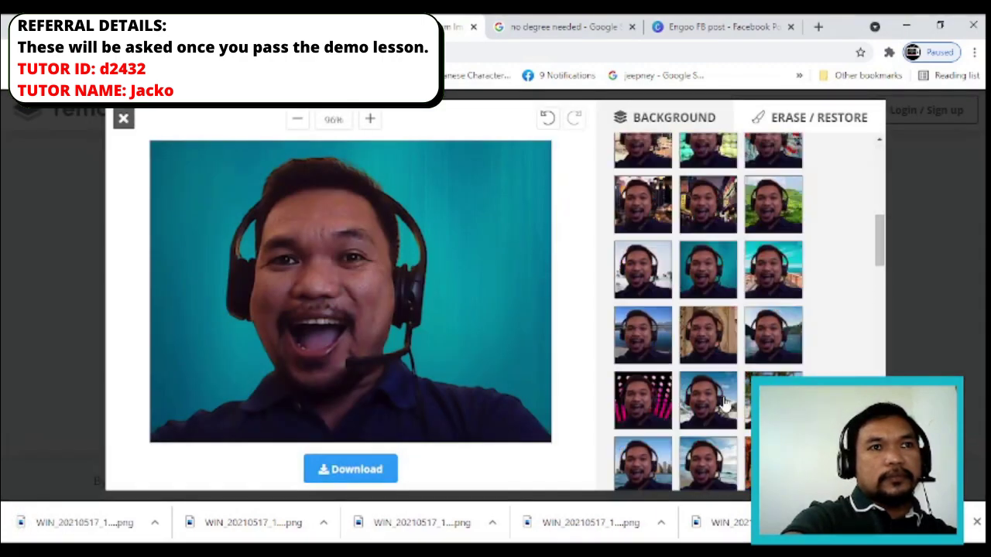
left_click(724, 352)
left_click(350, 469)
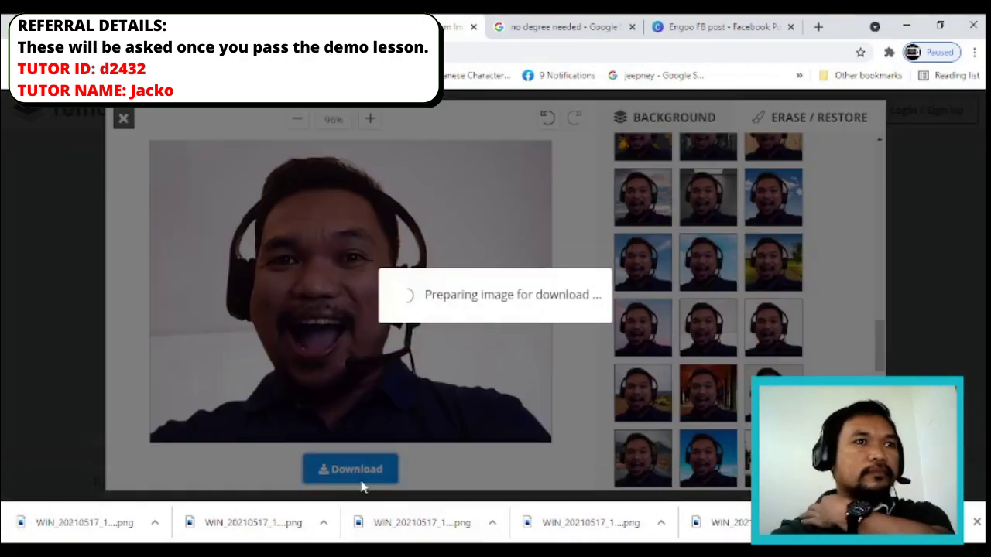
left_click(726, 361)
- Apply the plain light grey background to the portrait and download the image
left_click(773, 353)
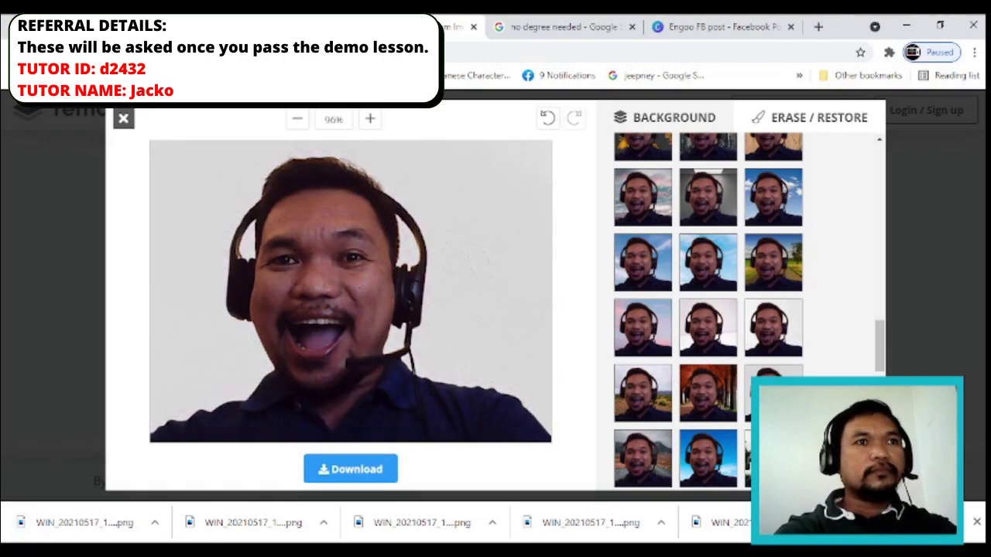
left_click(352, 469)
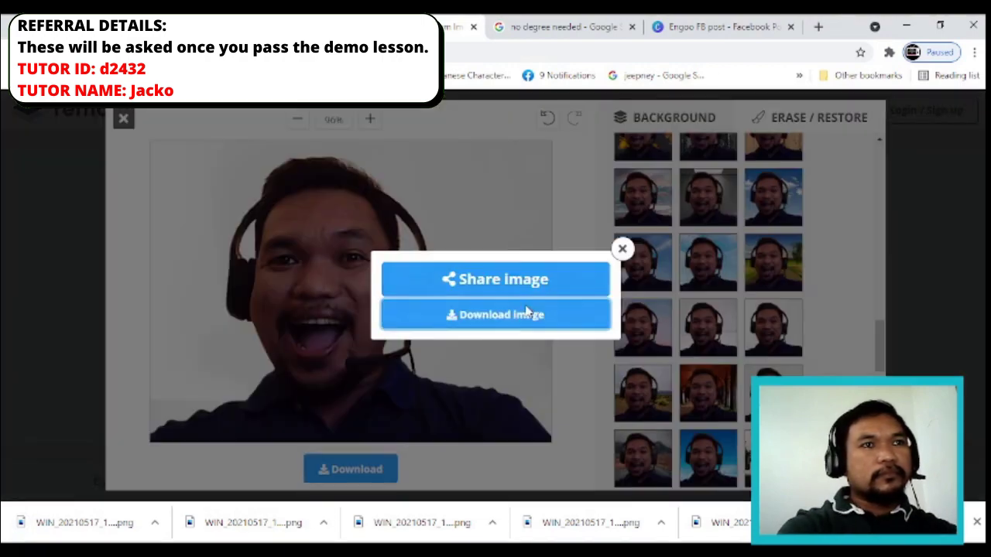
left_click(495, 312)
- Switch to the Engoo FB post in Canva and upload the downloaded portraits from the device
left_click(700, 28)
left_click(91, 217)
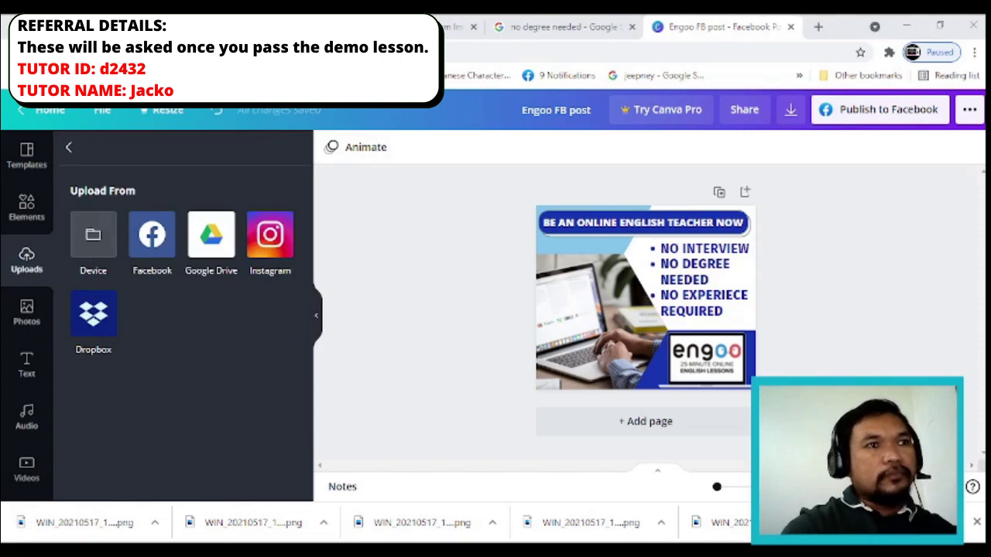
scroll(162, 420, "up", 20)
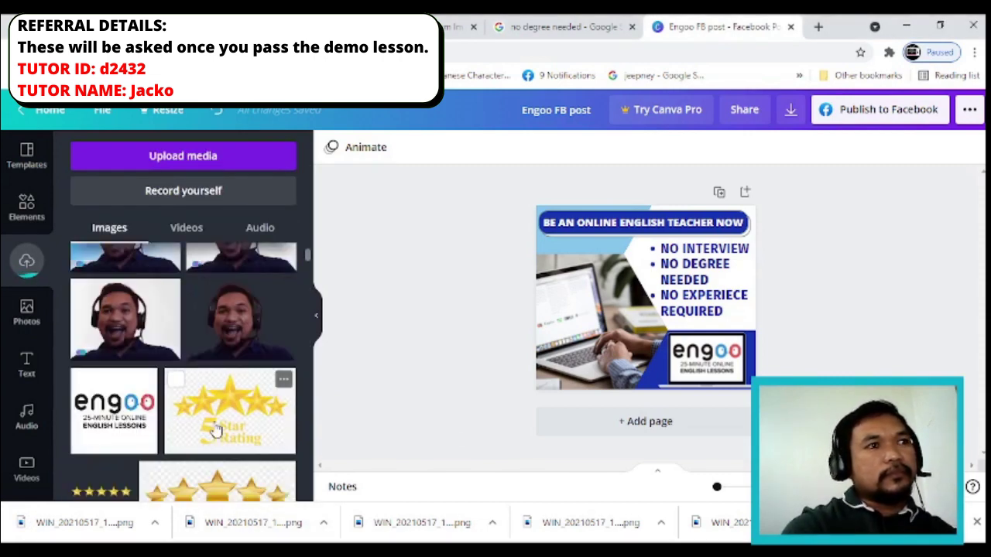
- Try the transparent and white studio portraits in the design's photo frame, and reposition the studio one inside it
left_click_drag(240, 318, 577, 352)
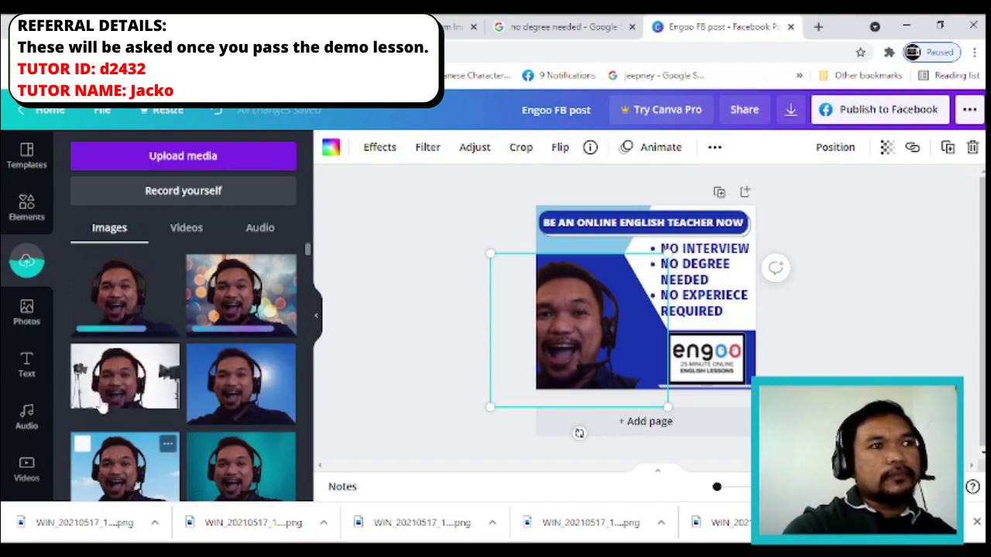
left_click_drag(103, 410, 620, 333)
double_click(569, 375)
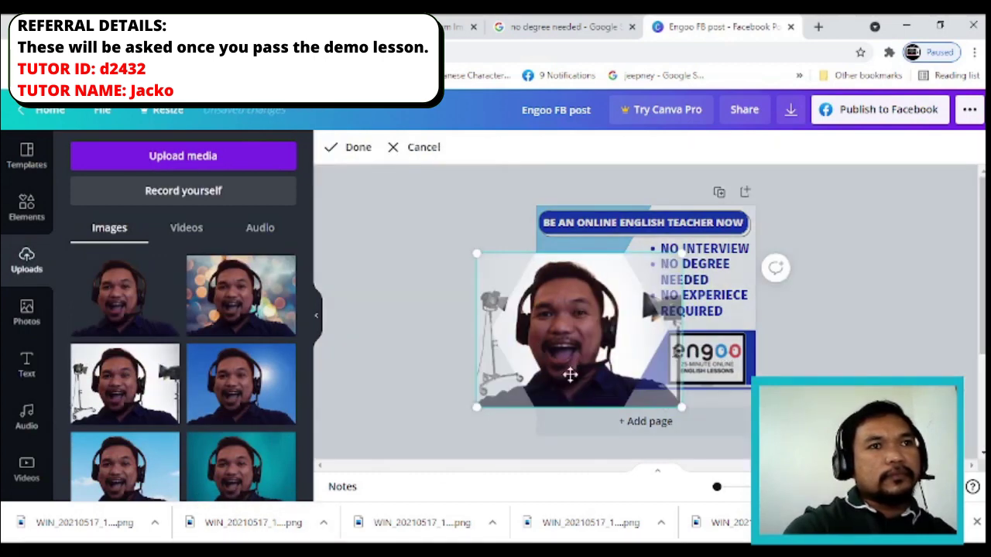
left_click_drag(569, 375, 588, 355)
left_click(884, 361)
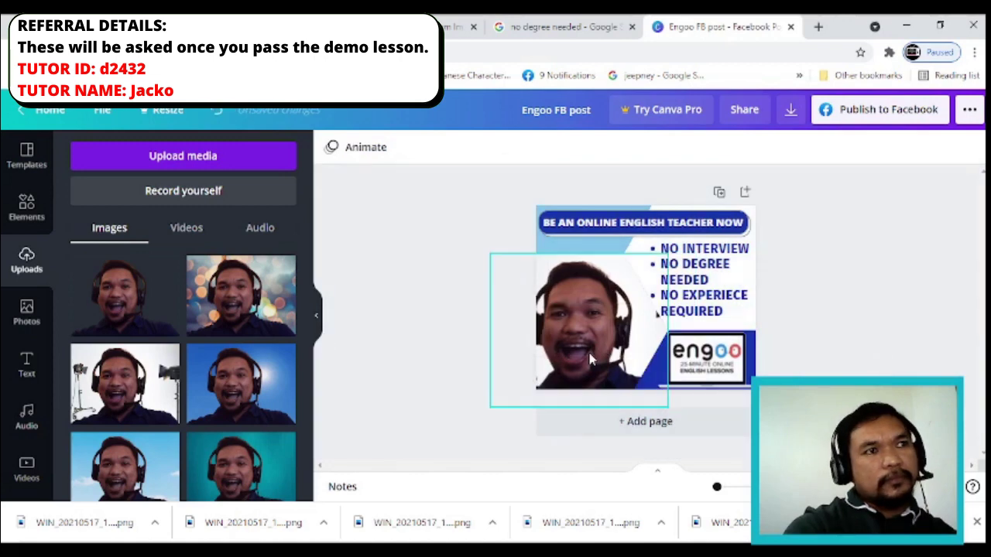
- Try the bokeh city lights portrait, flipped horizontally, in the design's photo frame
left_click(232, 299)
right_click(641, 334)
left_click(878, 271)
left_click(619, 302)
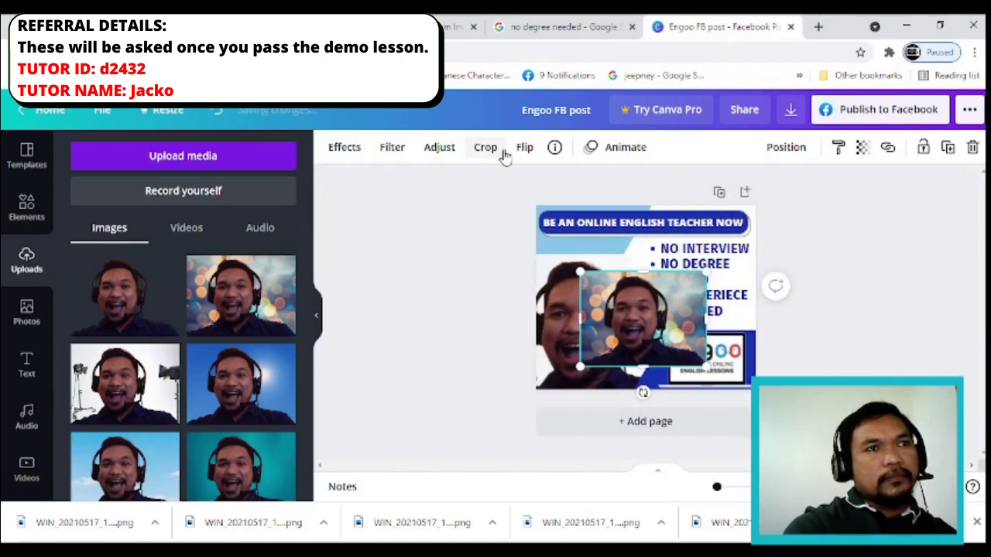
left_click(525, 147)
left_click(564, 185)
left_click_drag(641, 319, 588, 325)
left_click(887, 356)
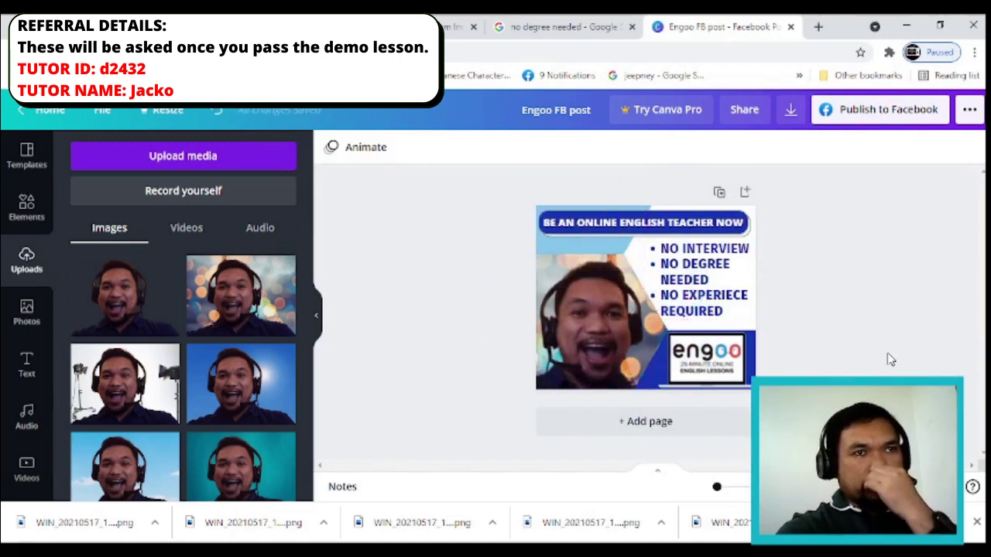
- Try the white studio portrait, flipped horizontally, in the design's photo frame
left_click(99, 407)
left_click(524, 147)
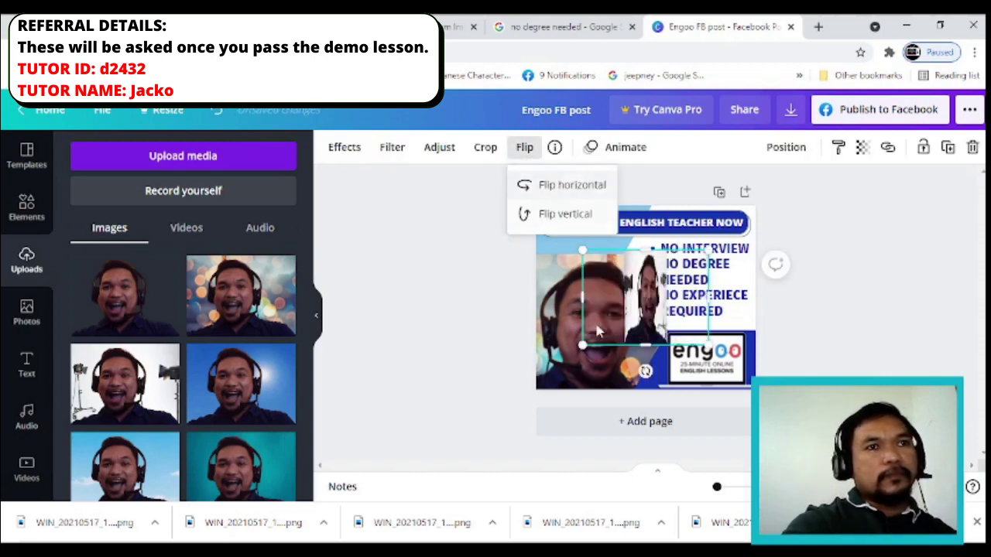
left_click_drag(596, 325, 581, 325)
left_click(730, 461)
- Try the portrait with the blue sky and bright sun, flipped horizontally, in the design's photo frame
left_click(241, 380)
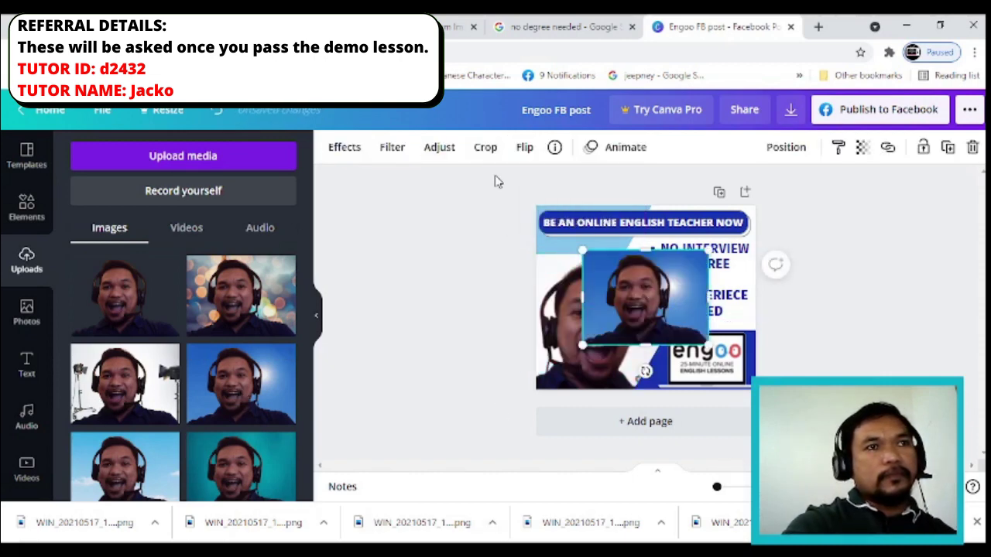
left_click(524, 147)
left_click(870, 281)
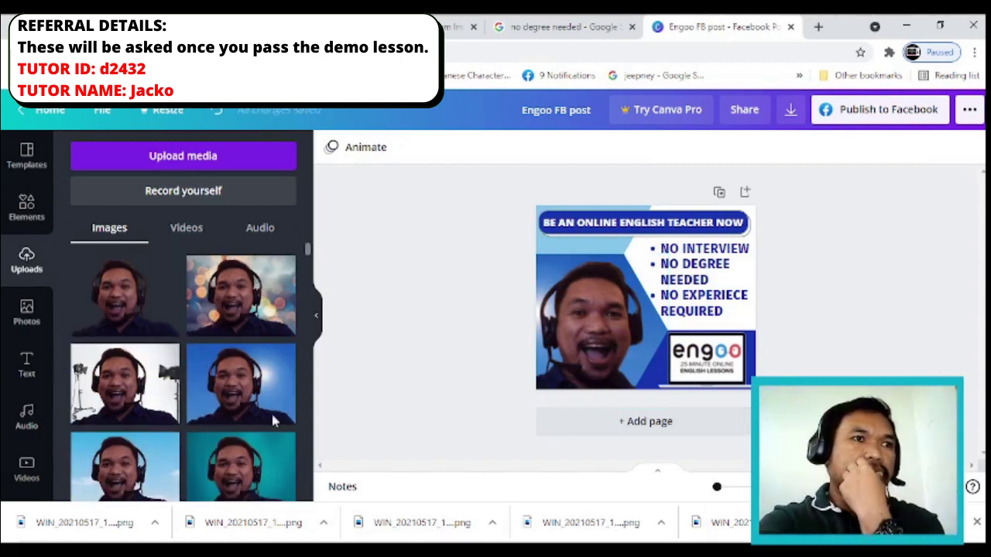
- Try the white wall portrait, flipped horizontally, in the design's photo frame
scroll(272, 420, "down", 3)
left_click(260, 336)
right_click(618, 321)
left_click(522, 149)
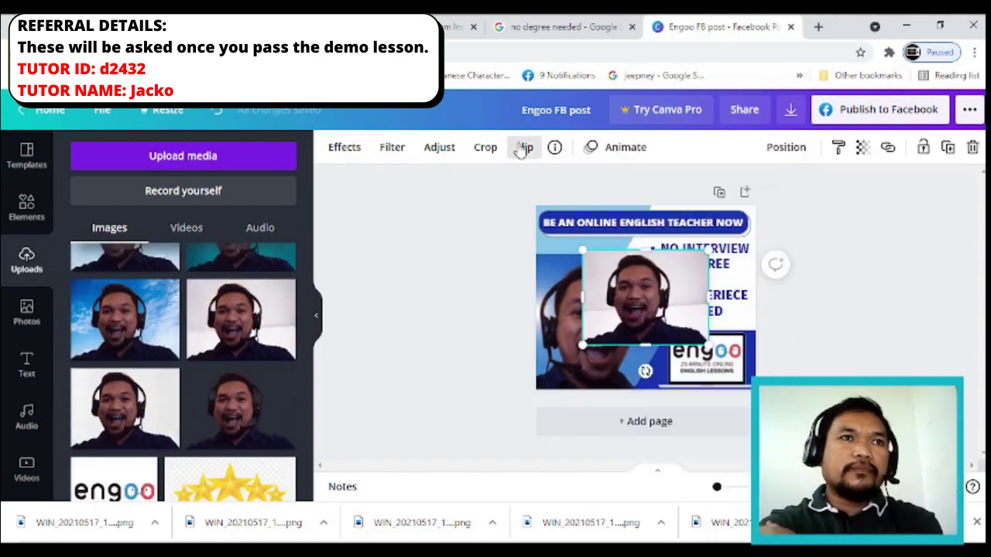
left_click(565, 185)
left_click_drag(634, 305, 582, 322)
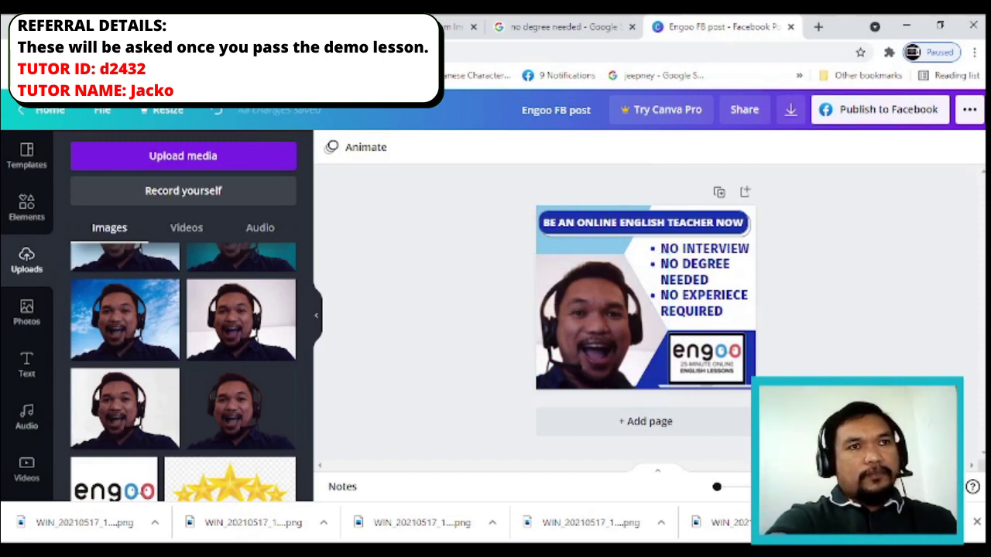
left_click(853, 486)
left_click(854, 319)
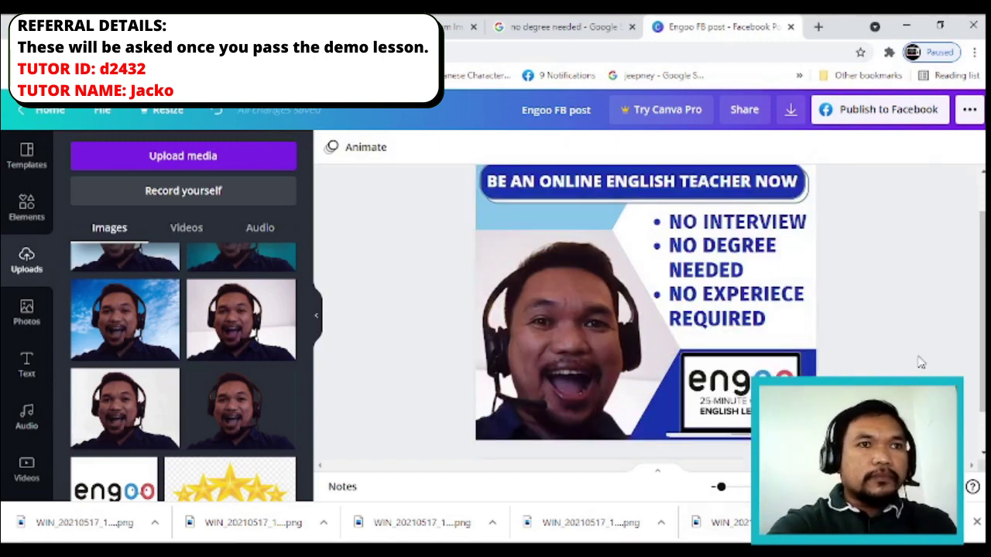
left_click(167, 291)
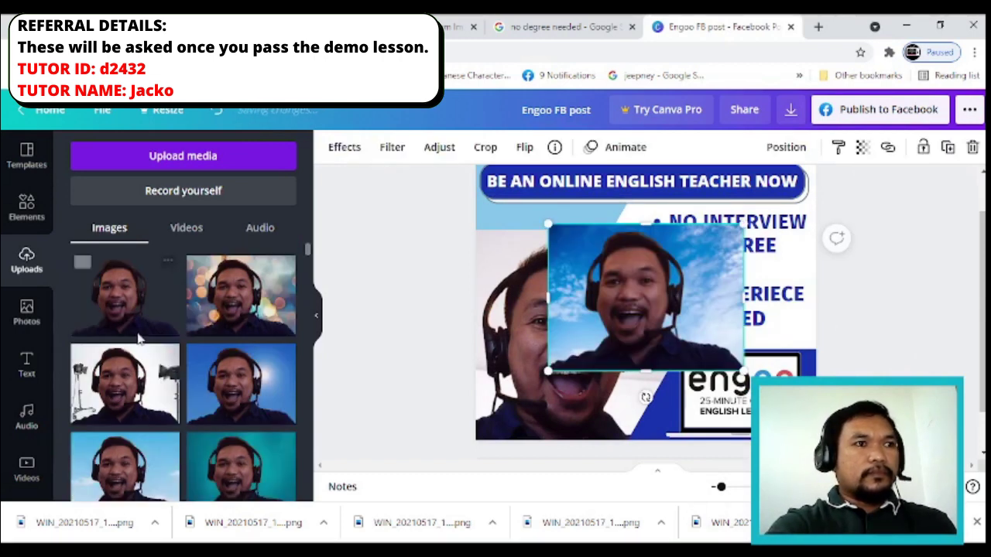
key("Delete")
- Add the light blue sky portrait, flip it horizontally and place it in the design's photo frame
left_click(125, 461)
right_click(648, 310)
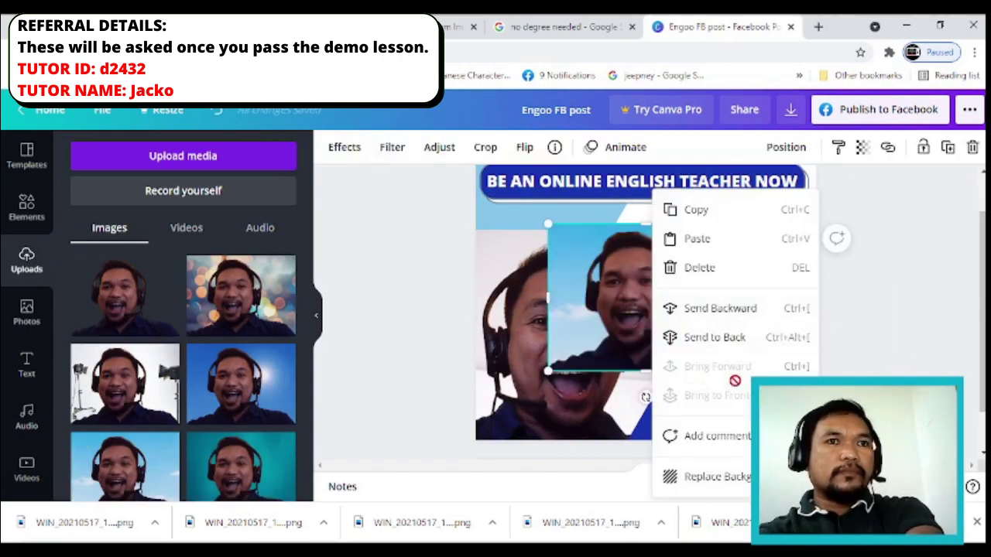
left_click(528, 153)
left_click_drag(643, 328, 575, 349)
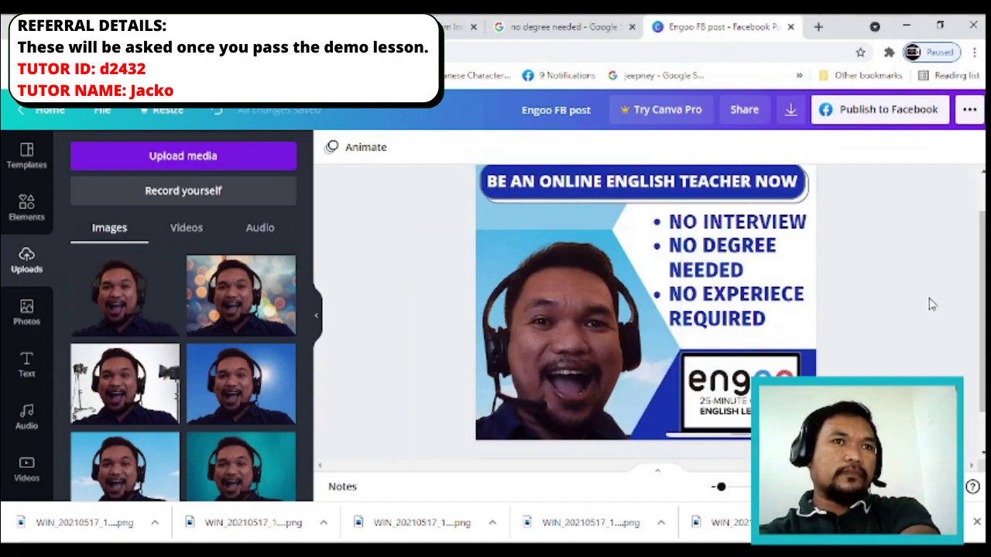
key("ctrl+z")
left_click_drag(662, 287, 597, 365)
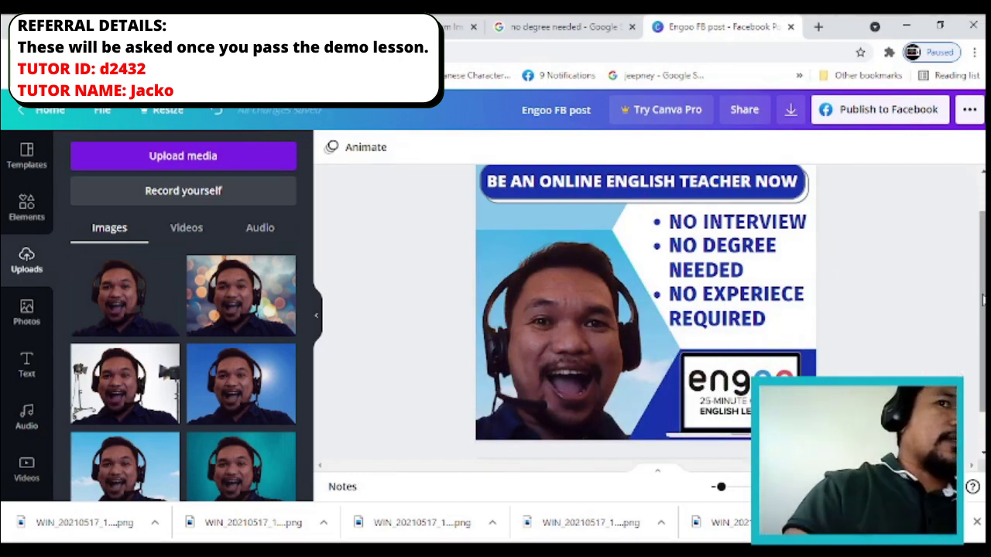
left_click_drag(982, 298, 982, 299)
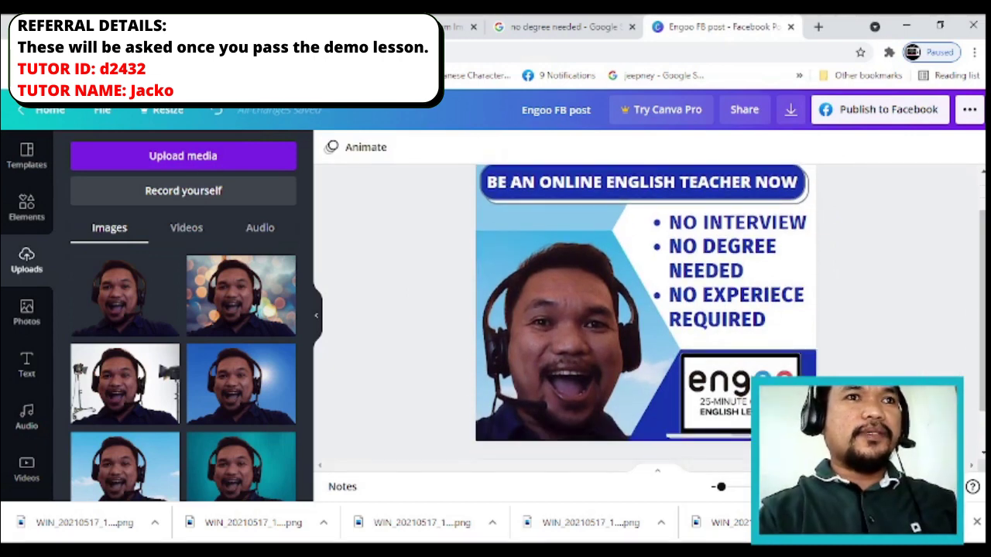
left_click(795, 233)
left_click(926, 304)
mouse_move(982, 281)
left_mouse_down()
mouse_move(984, 246)
mouse_move(984, 267)
left_mouse_up()
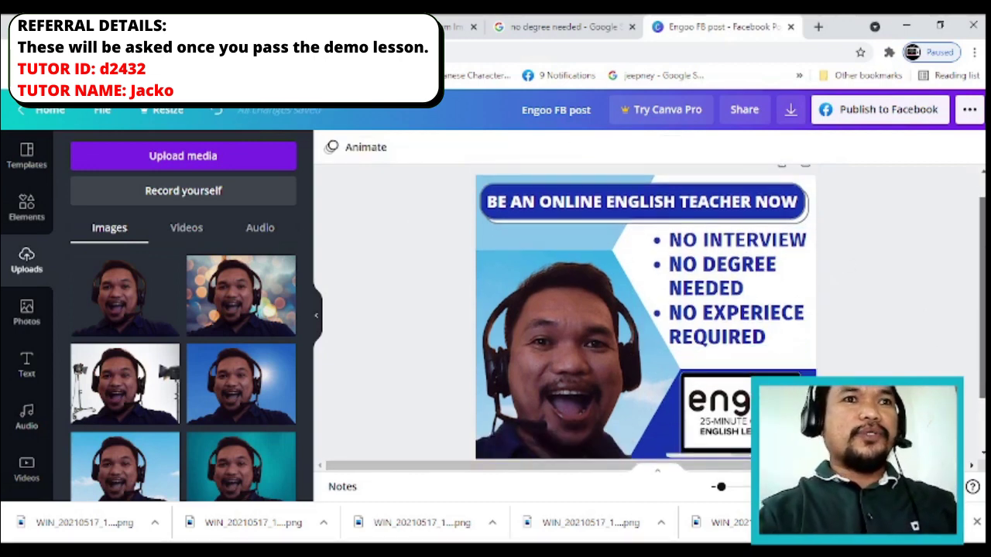
- Download the finished Engoo FB post design as a PNG file and dismiss the download dialog
left_click(791, 116)
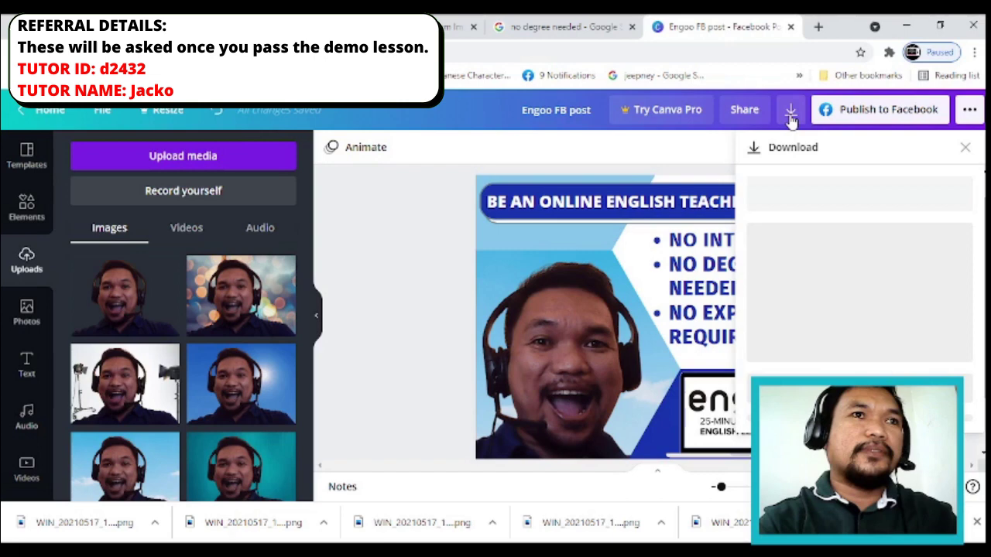
left_click(414, 268)
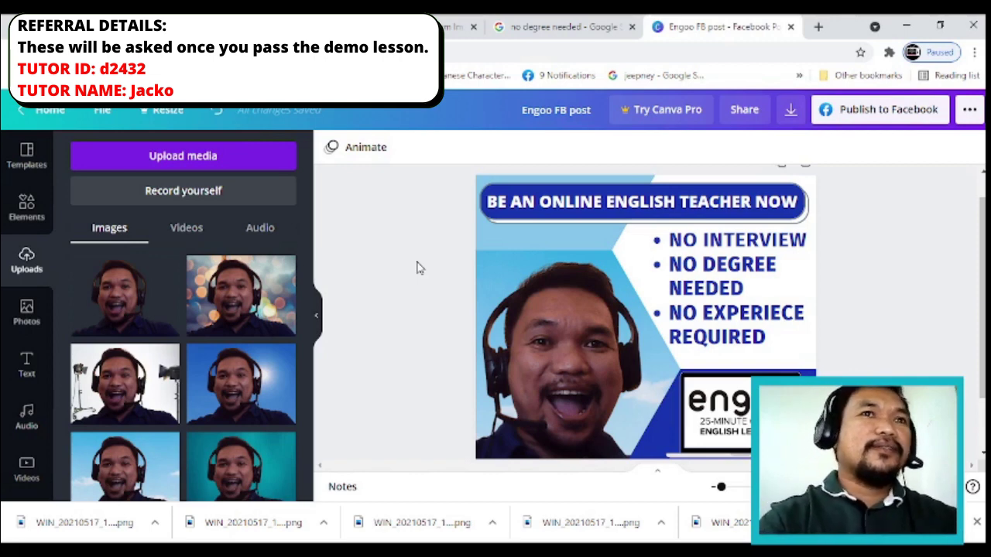
left_click(791, 111)
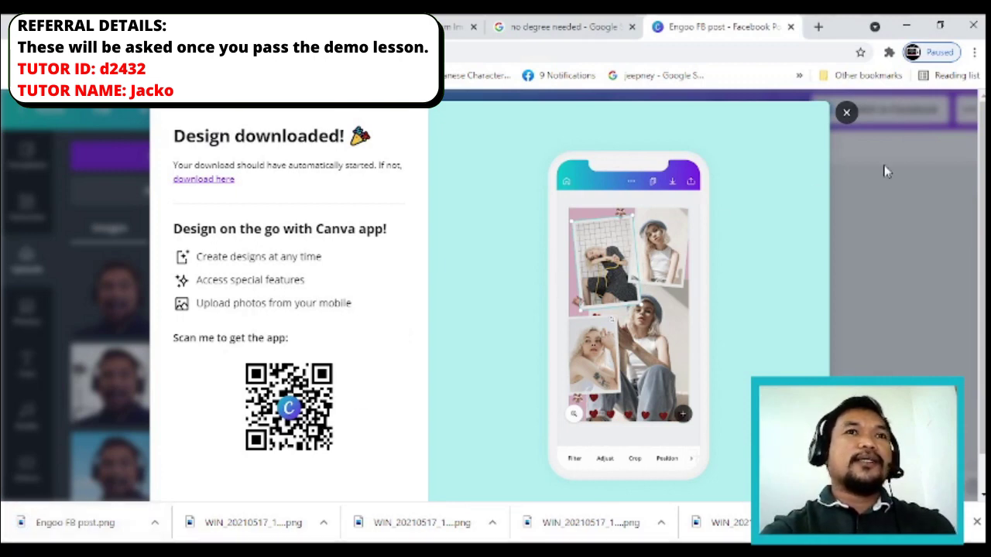
left_click(846, 114)
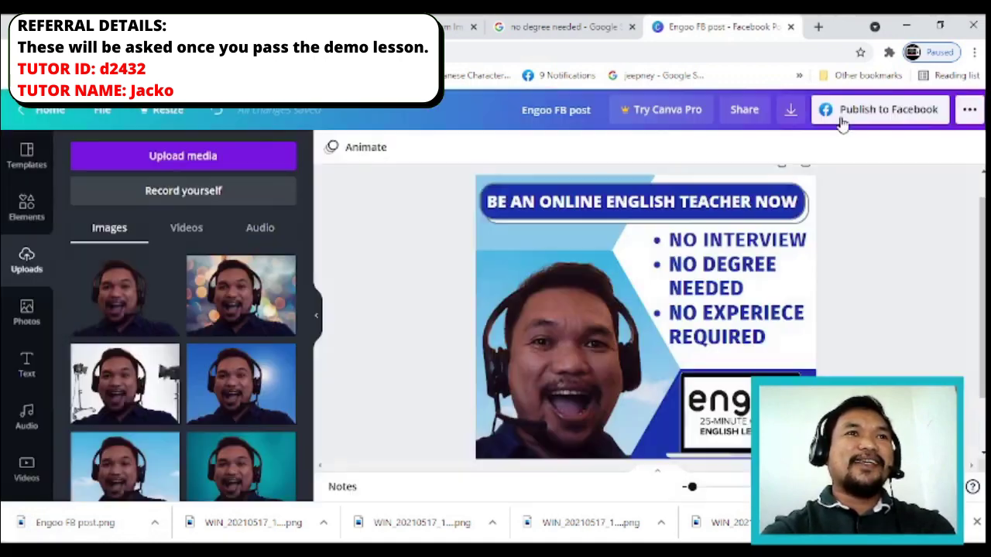